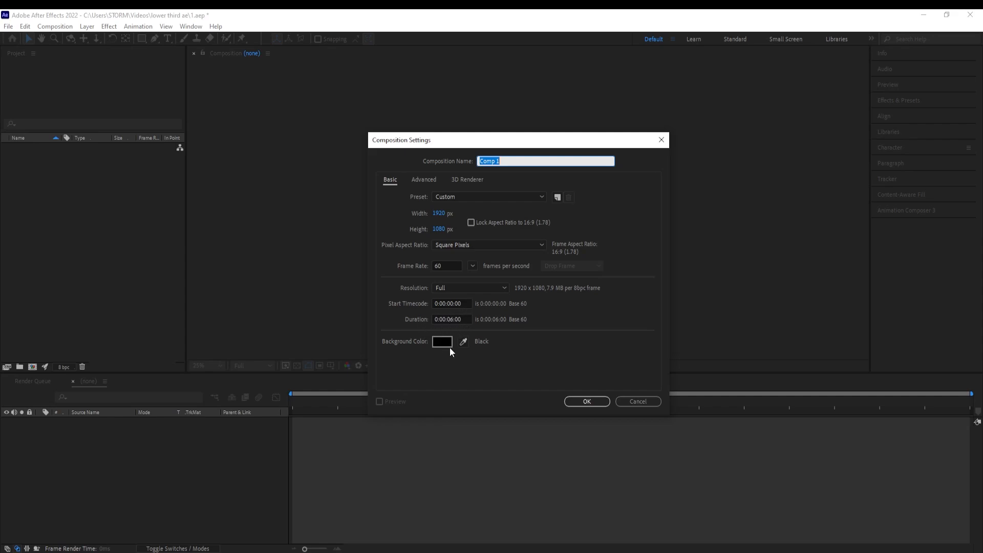
# Step: Create a 1920 × 1080 px composition at 60 fps with a duration of 6 seconds
pyautogui.click(584, 402)
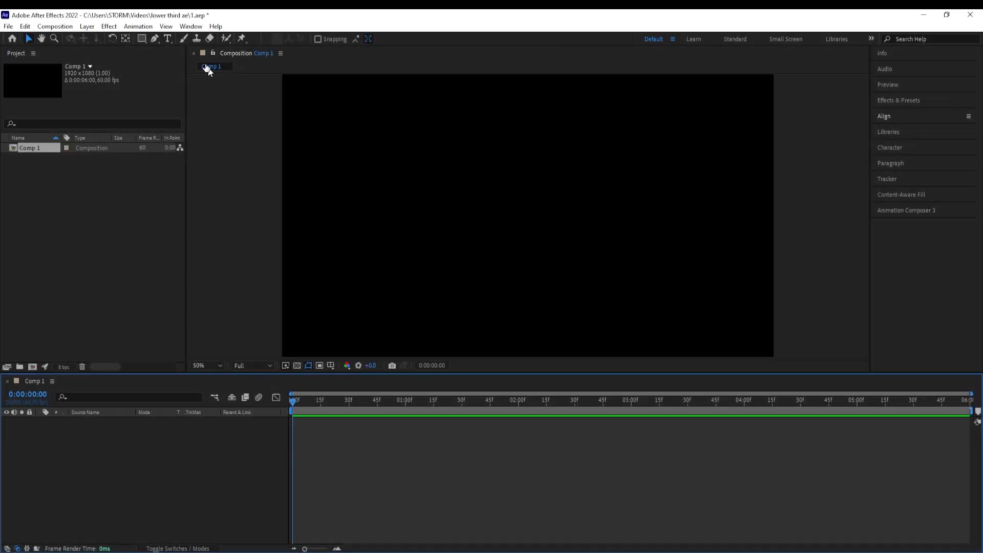
# Step: Show the title/action safe guides and draw a white rounded rectangle about 870 × 168 px near the frame's centre
pyautogui.click(142, 39)
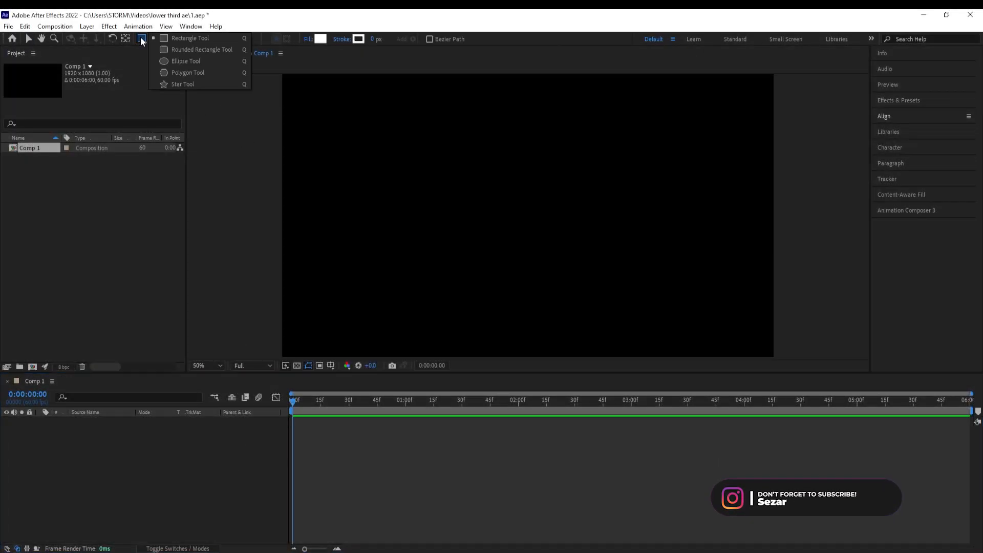
pyautogui.click(170, 51)
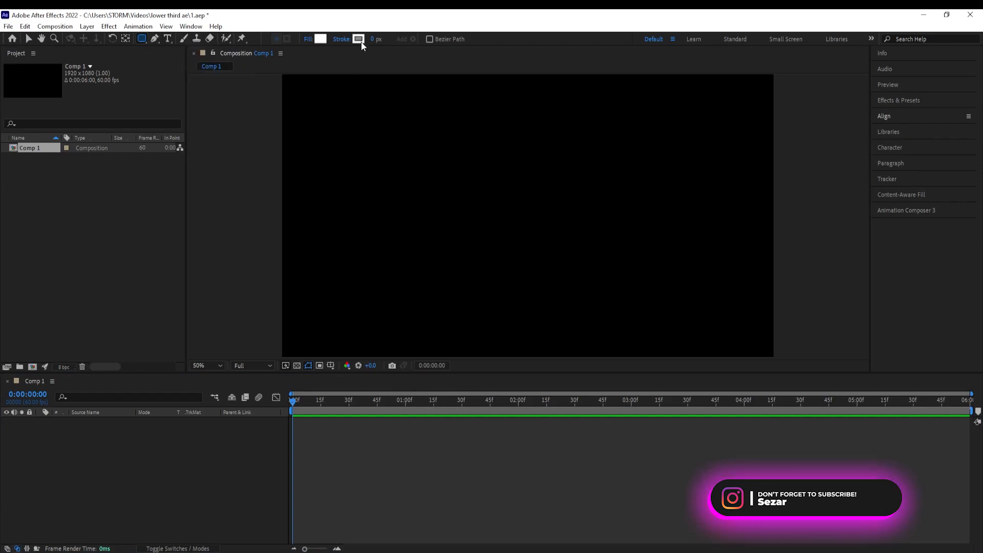
pyautogui.click(307, 39)
pyautogui.click(468, 318)
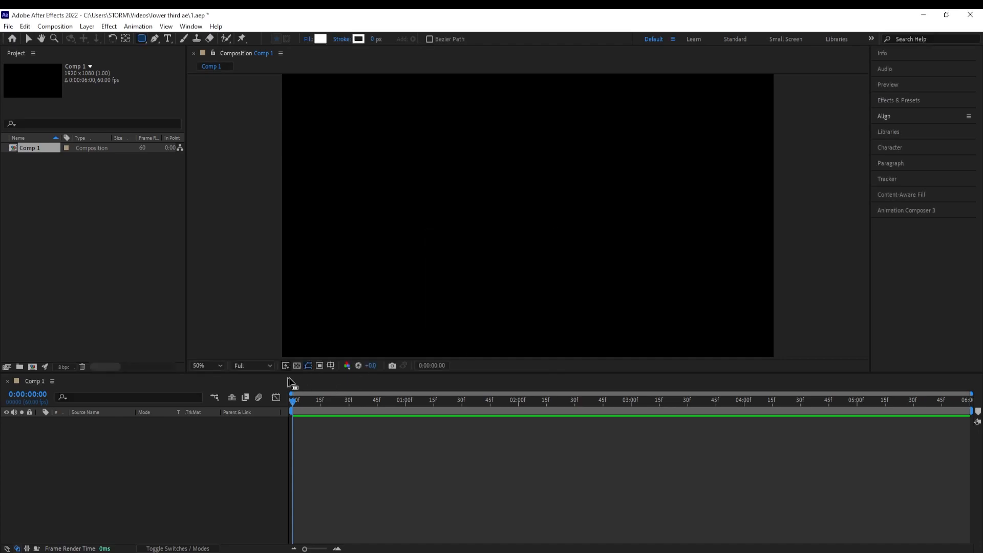
pyautogui.click(330, 365)
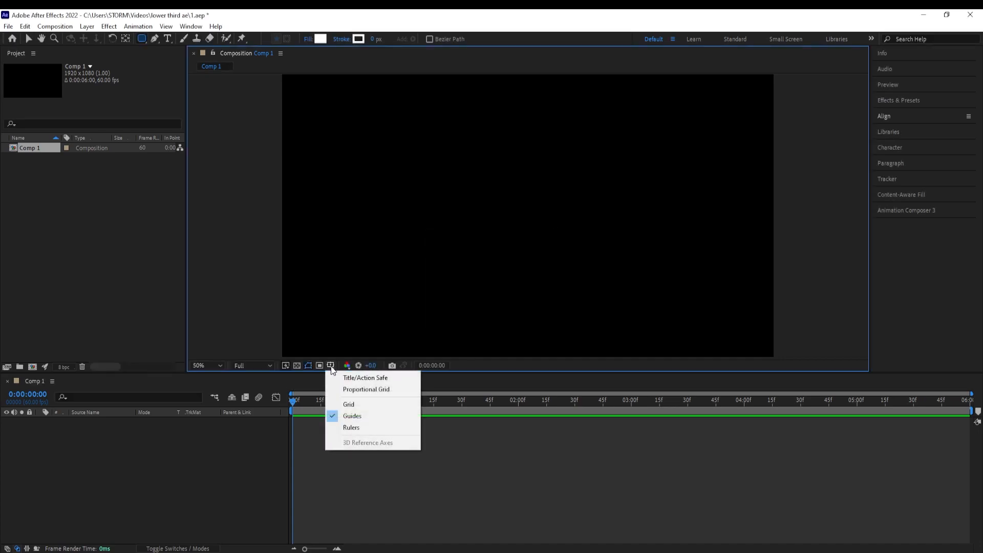
pyautogui.click(365, 377)
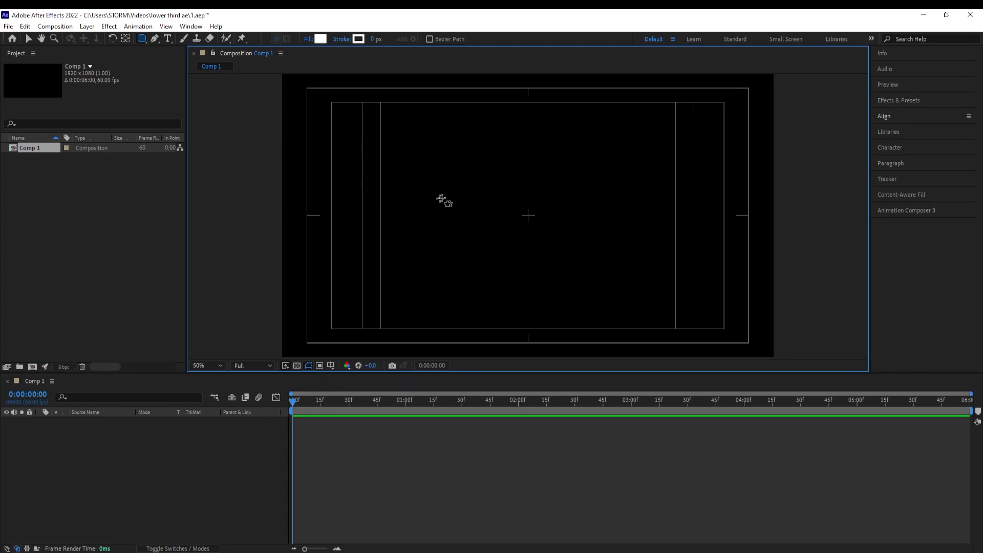
pyautogui.moveTo(426, 194)
pyautogui.mouseDown()
pyautogui.moveTo(469, 221)
pyautogui.moveTo(649, 238)
pyautogui.mouseUp()
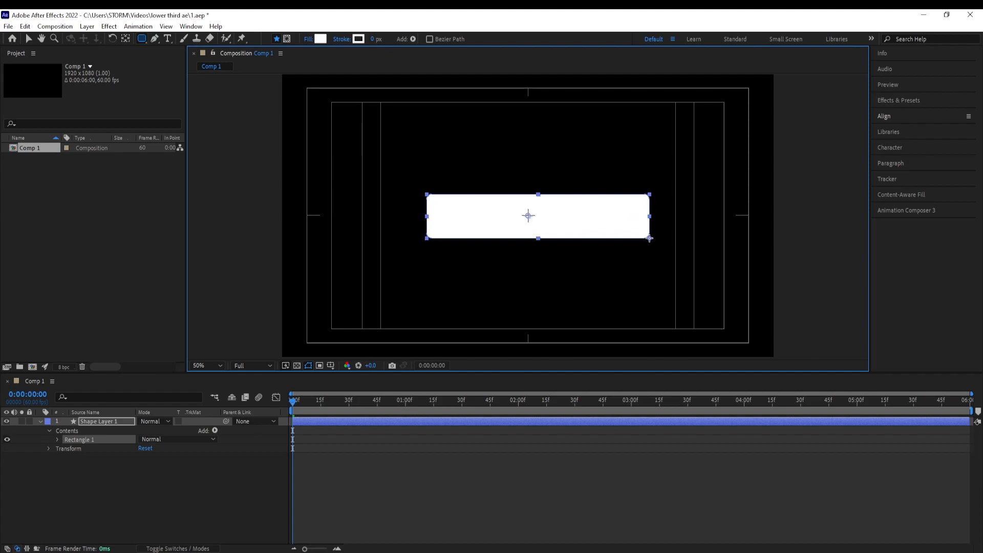
# Step: Set the rectangle path's roundness to 150
pyautogui.click(58, 441)
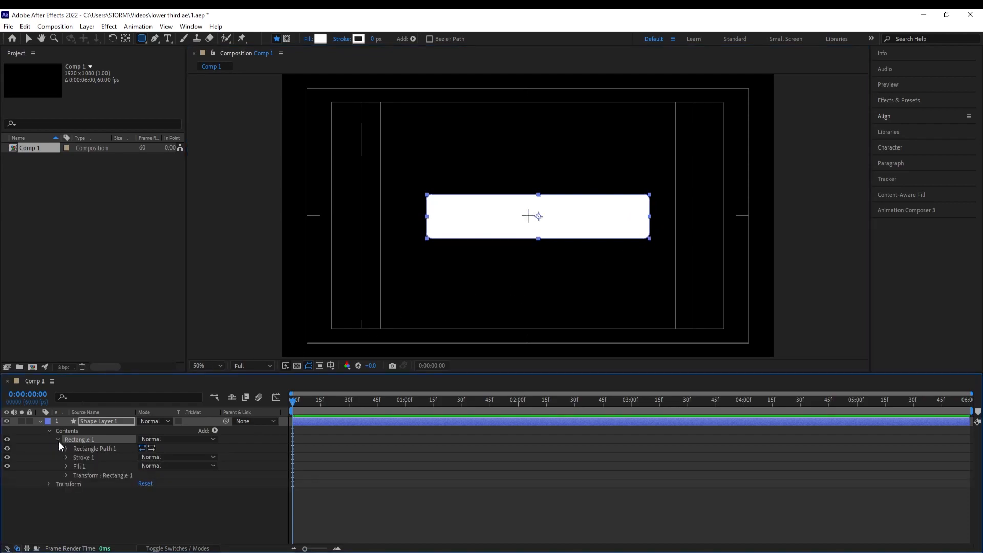
pyautogui.click(66, 449)
pyautogui.click(146, 475)
pyautogui.write('150')
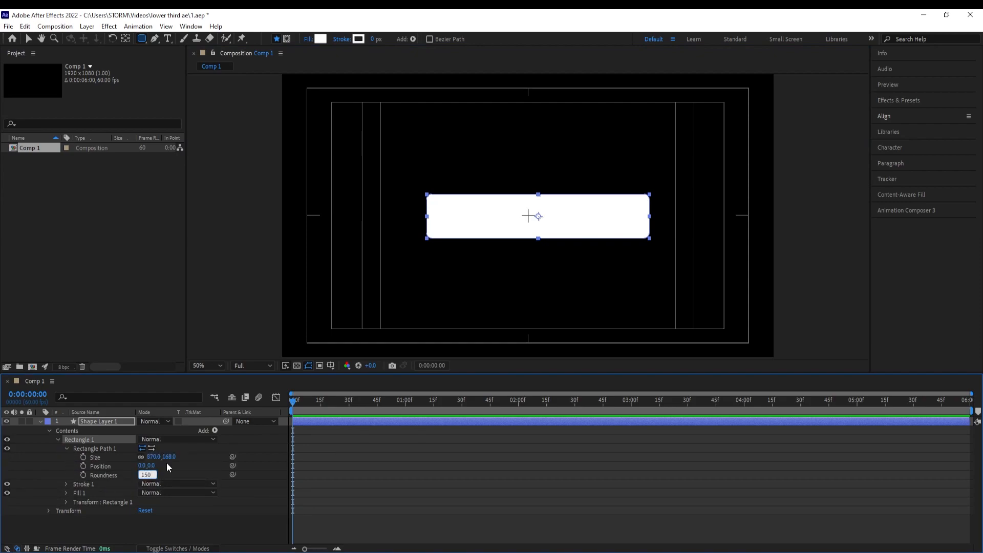
pyautogui.press('Return')
pyautogui.click(172, 477)
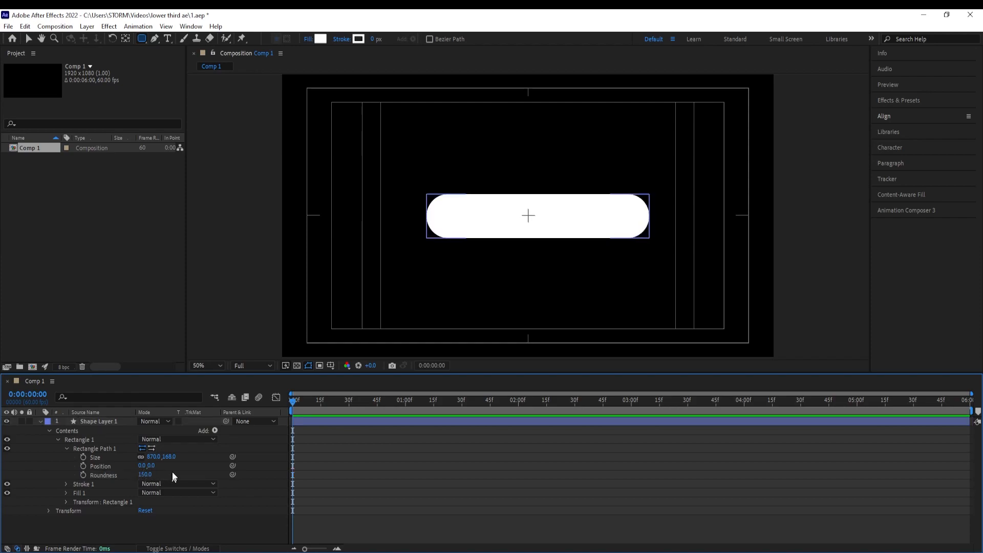
# Step: Centre the shape layer horizontally and vertically in the composition
pyautogui.click(85, 422)
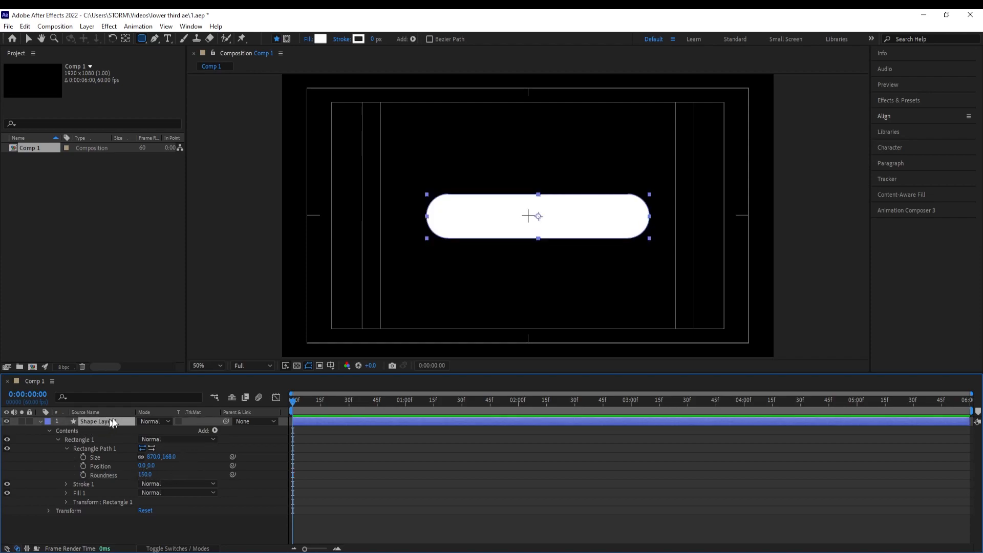
pyautogui.click(910, 118)
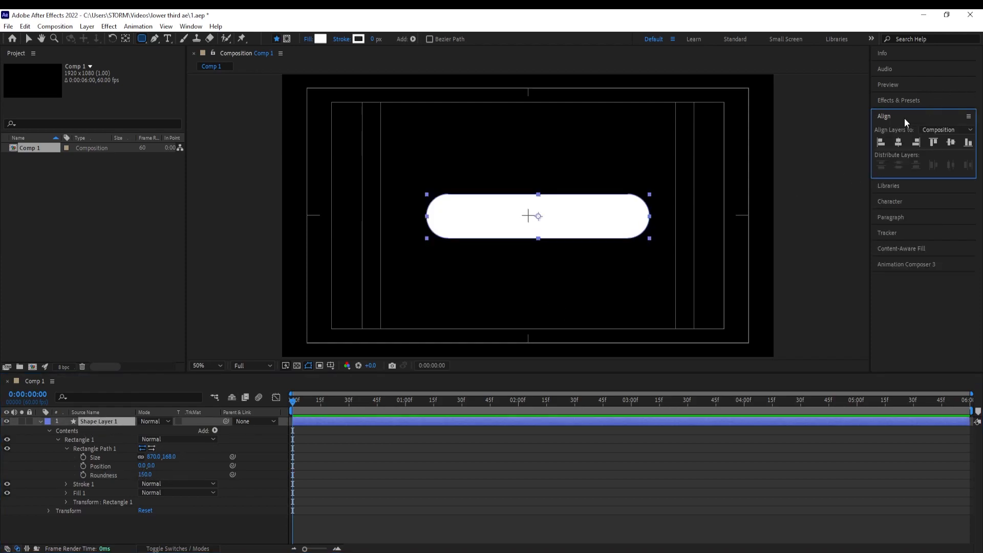
pyautogui.click(899, 144)
pyautogui.click(951, 142)
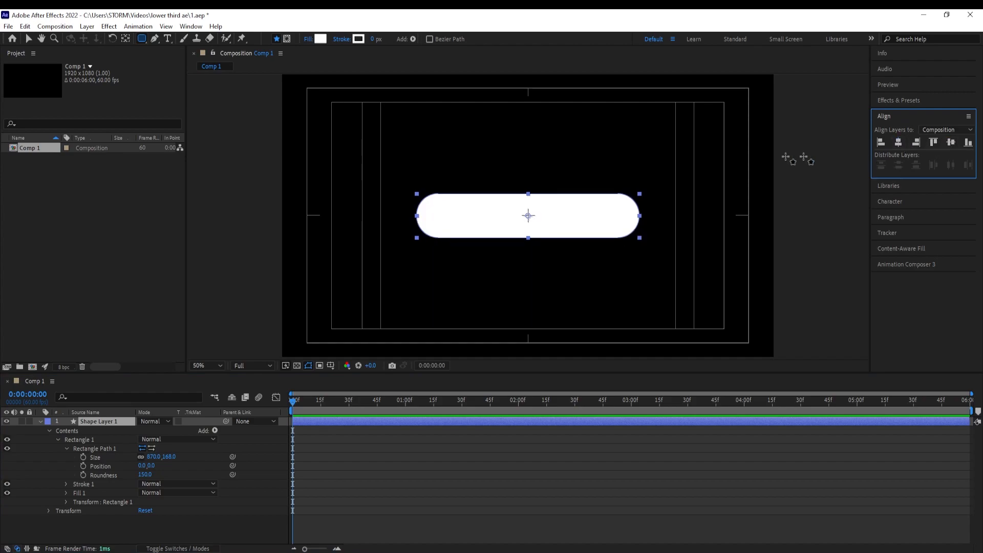
# Step: Set the pill shape's fill colour to 1B1B1B and show the transparency grid behind it
pyautogui.click(320, 39)
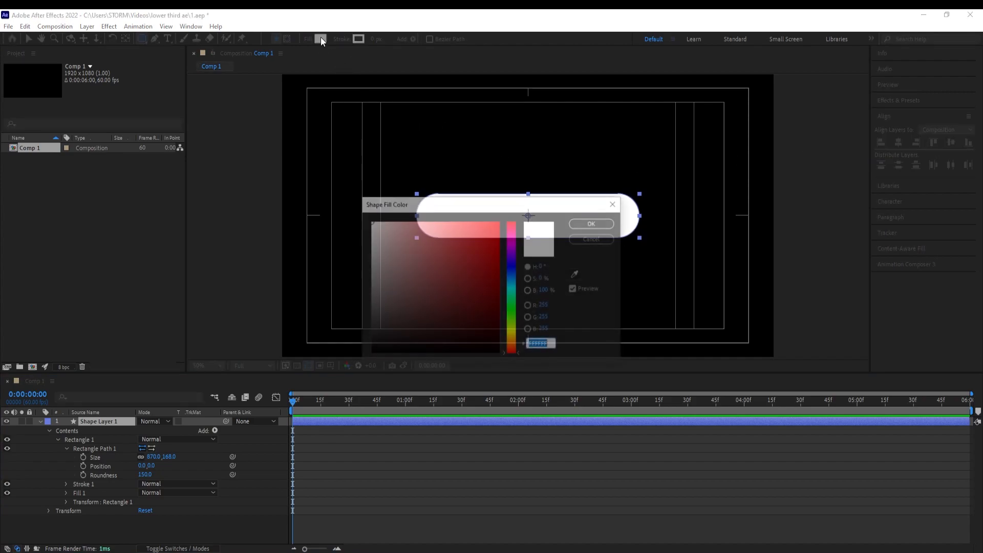
pyautogui.write('01B1B1')
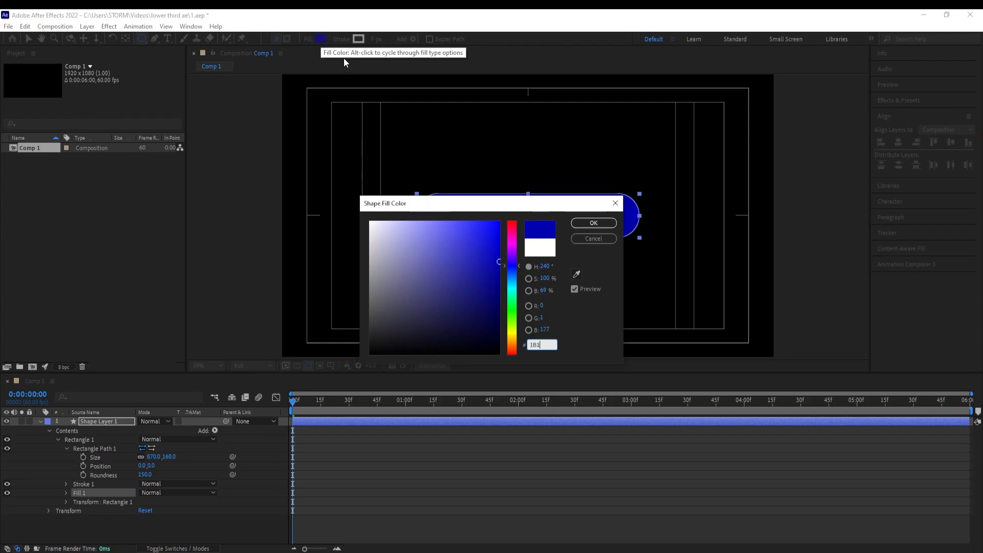
pyautogui.write('B')
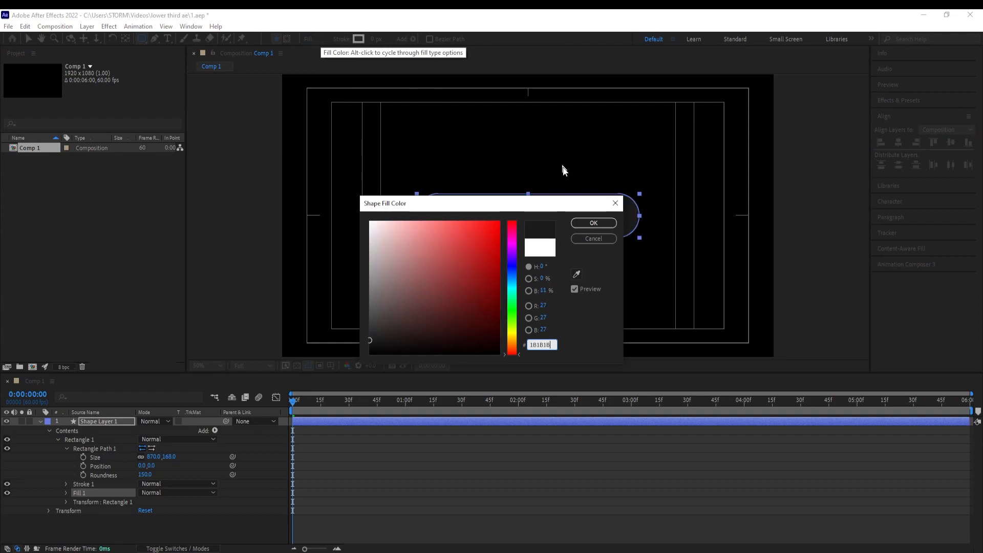
pyautogui.click(594, 223)
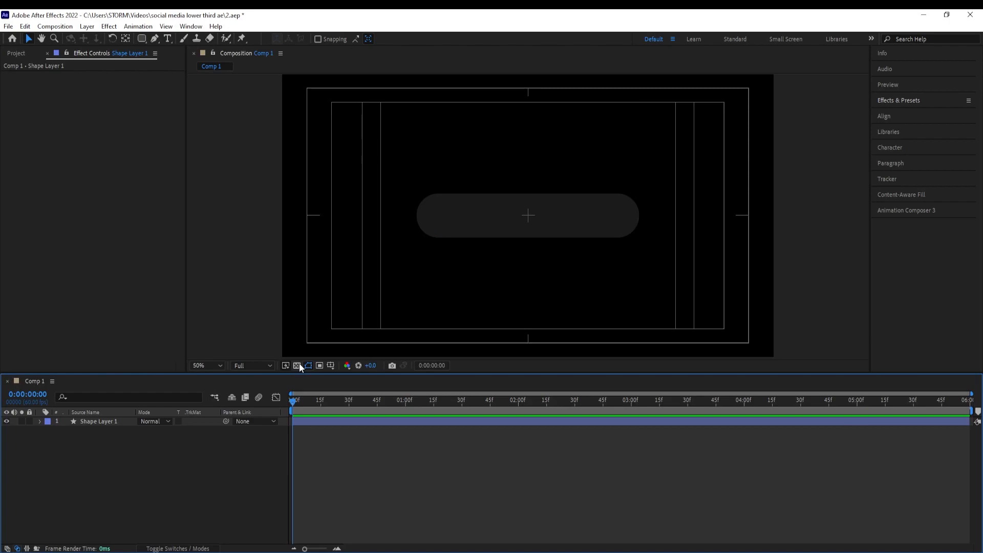
pyautogui.click(299, 364)
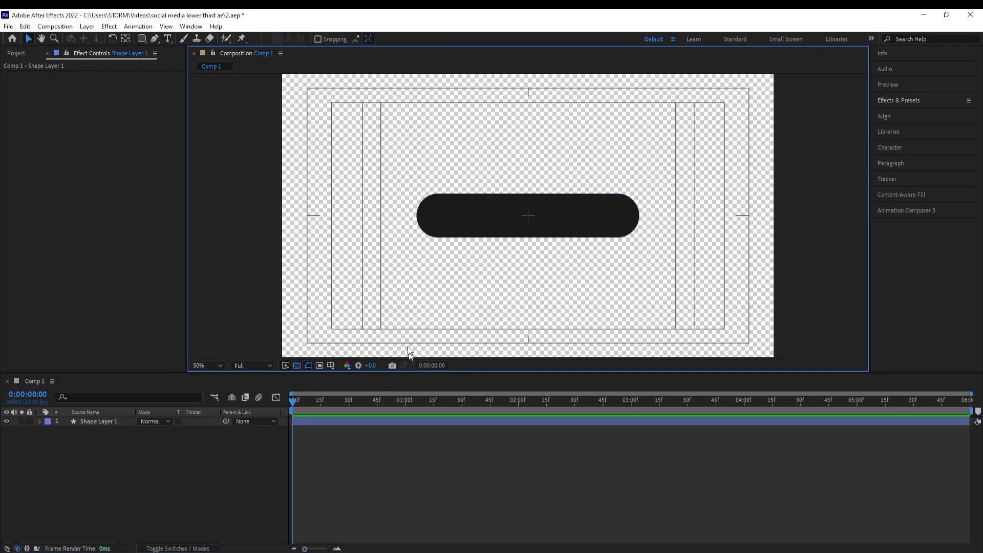
# Step: Duplicate the pill's shape layer and offset the lower layer slightly down and to the left
pyautogui.click(92, 425)
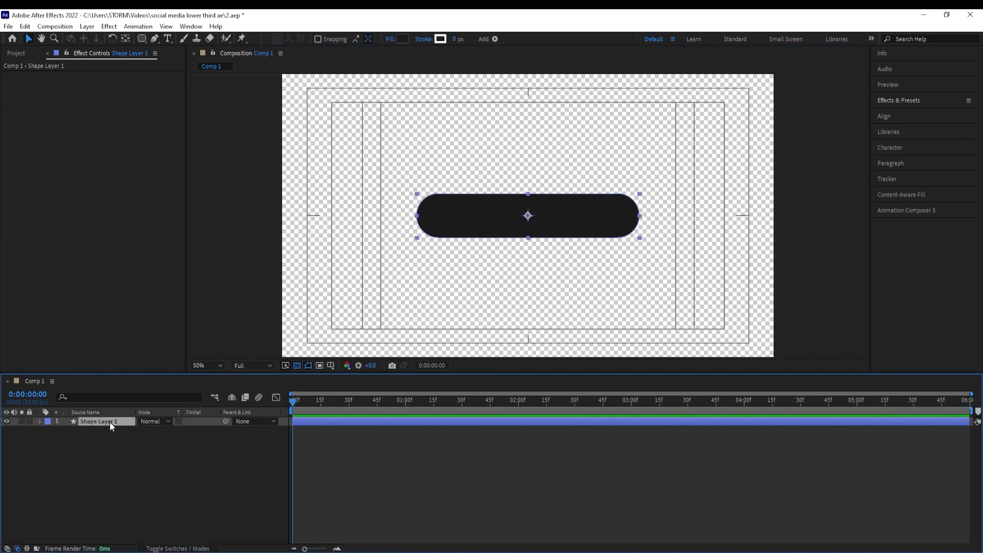
pyautogui.hotkey('ctrl', 'd')
pyautogui.click(111, 431)
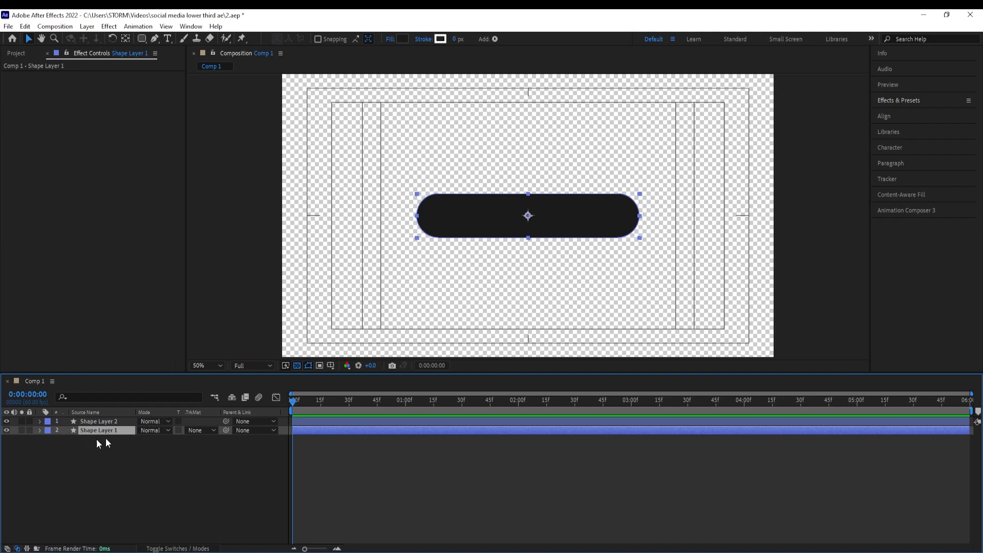
pyautogui.moveTo(564, 228); pyautogui.dragTo(558, 232)
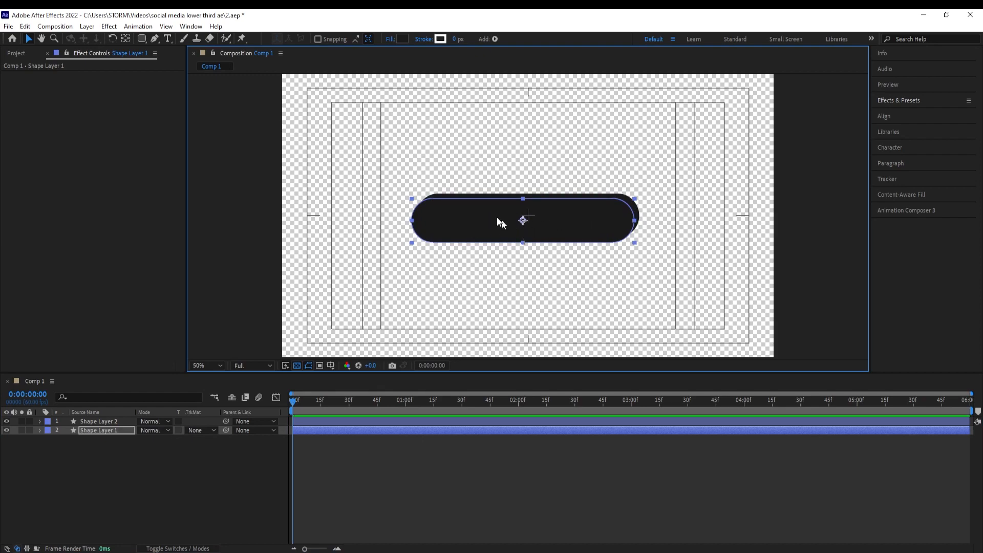
# Step: Apply the 4-Color Gradient effect to the lower, offset pill layer
pyautogui.click(900, 101)
pyautogui.click(898, 115)
pyautogui.write('4-')
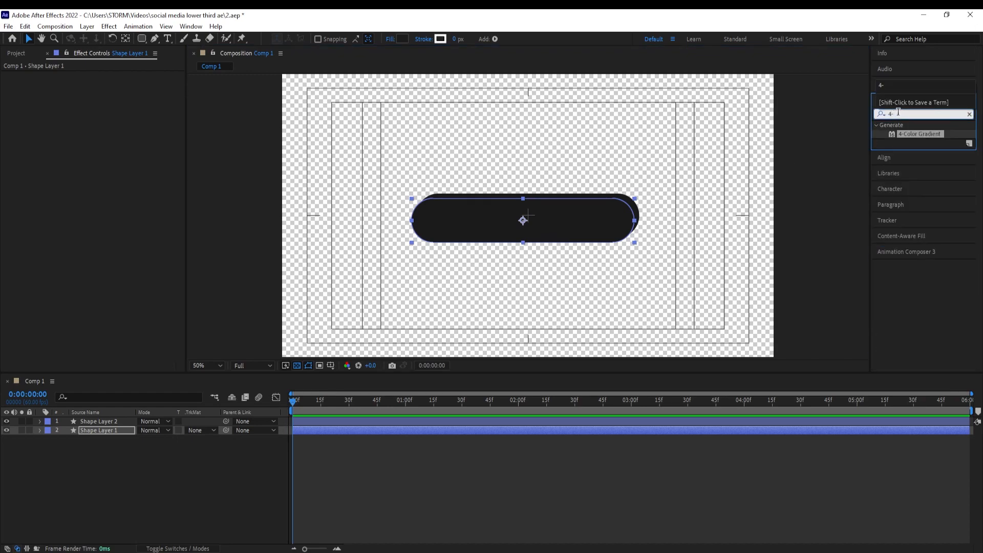
pyautogui.doubleClick(914, 133)
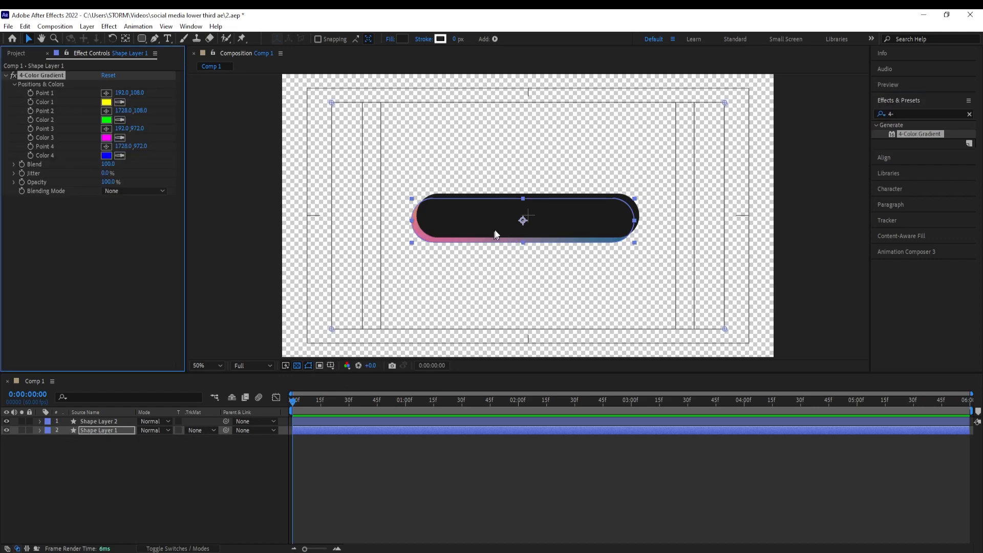
# Step: Set the gradient's Color 1 to A701FF, copying the code from the 4color file in Notepad
pyautogui.click(107, 104)
pyautogui.hotkey('alt', 'Tab')
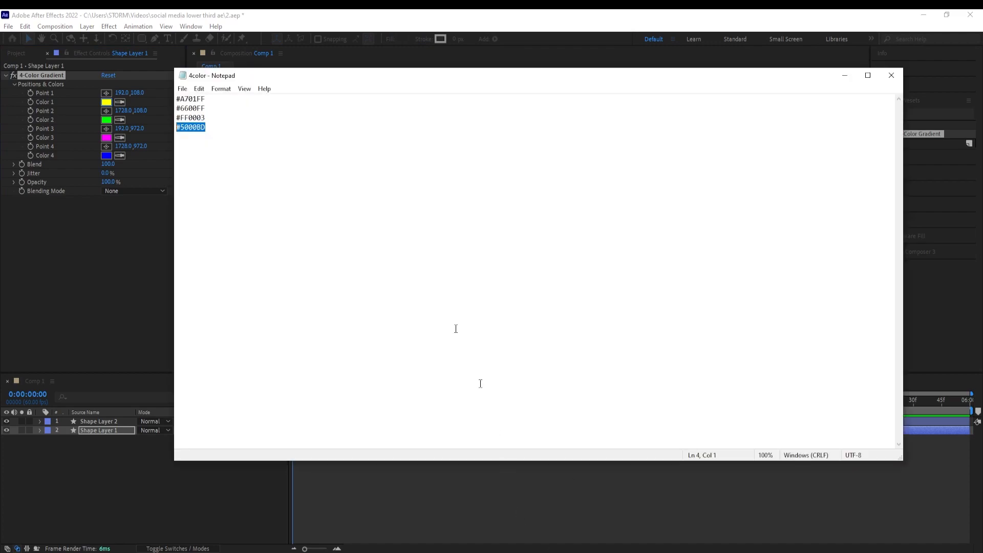
pyautogui.moveTo(205, 99); pyautogui.dragTo(175, 99)
pyautogui.hotkey('ctrl', 'c')
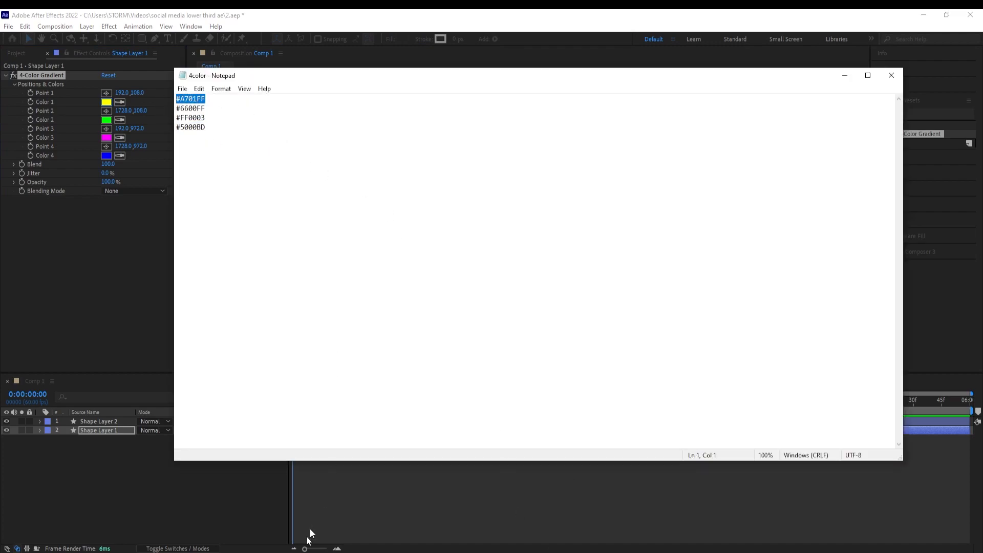
pyautogui.hotkey('alt', 'Tab')
pyautogui.hotkey('ctrl', 'a')
pyautogui.hotkey('ctrl', 'v')
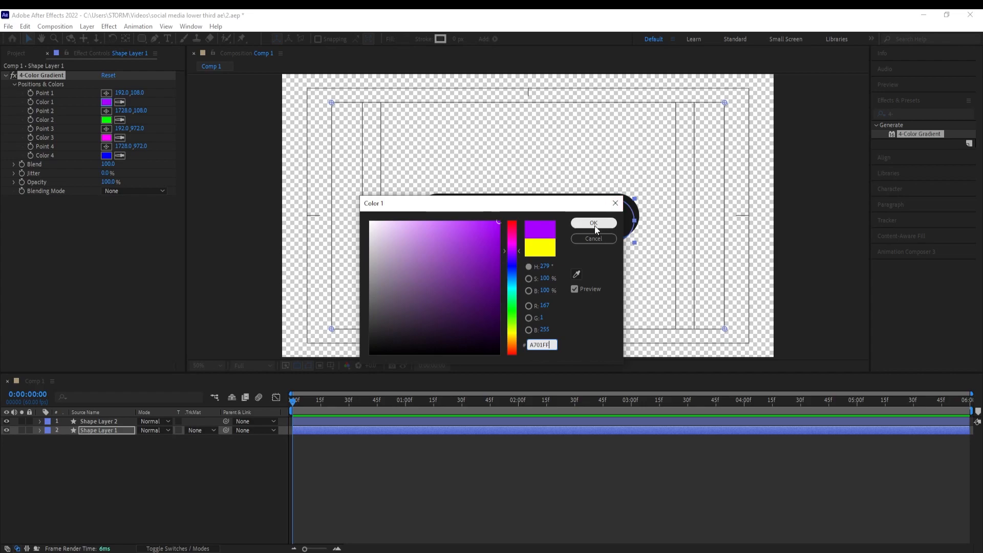
pyautogui.click(593, 222)
# Step: Set the gradient's Color 2 to 6600FF, copying the code from the 4color file in Notepad
pyautogui.click(105, 119)
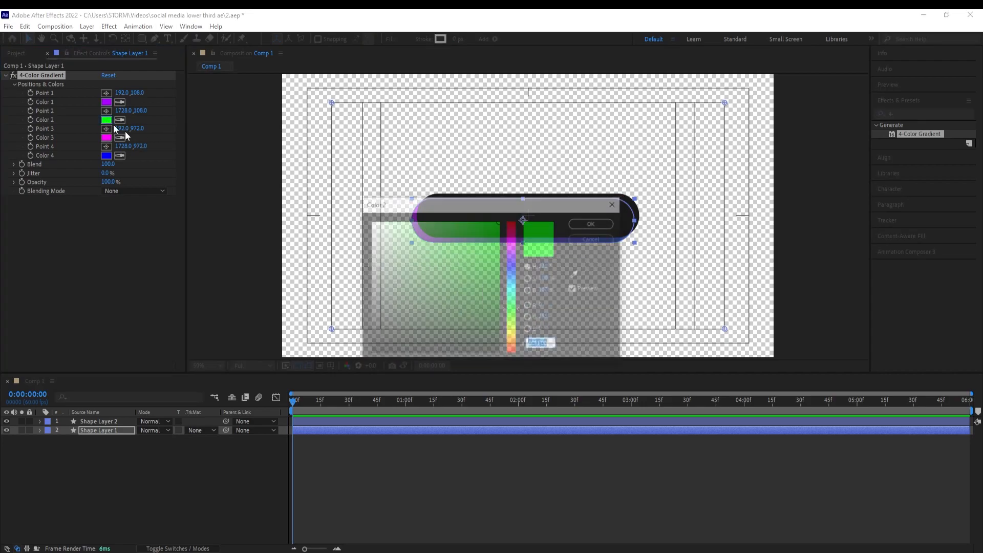
pyautogui.hotkey('alt', 'Tab')
pyautogui.moveTo(206, 108); pyautogui.dragTo(162, 108)
pyautogui.hotkey('ctrl', 'c')
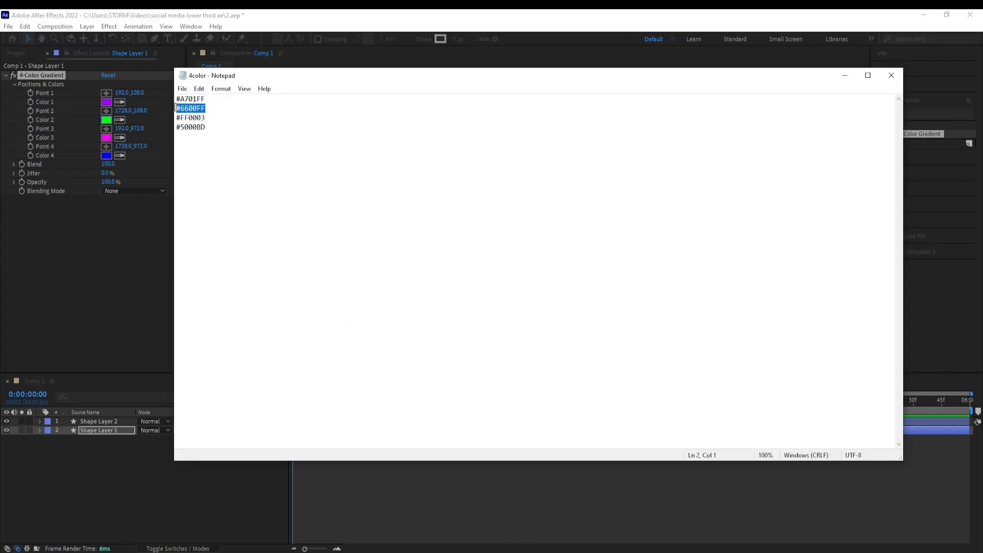
pyautogui.hotkey('alt', 'Tab')
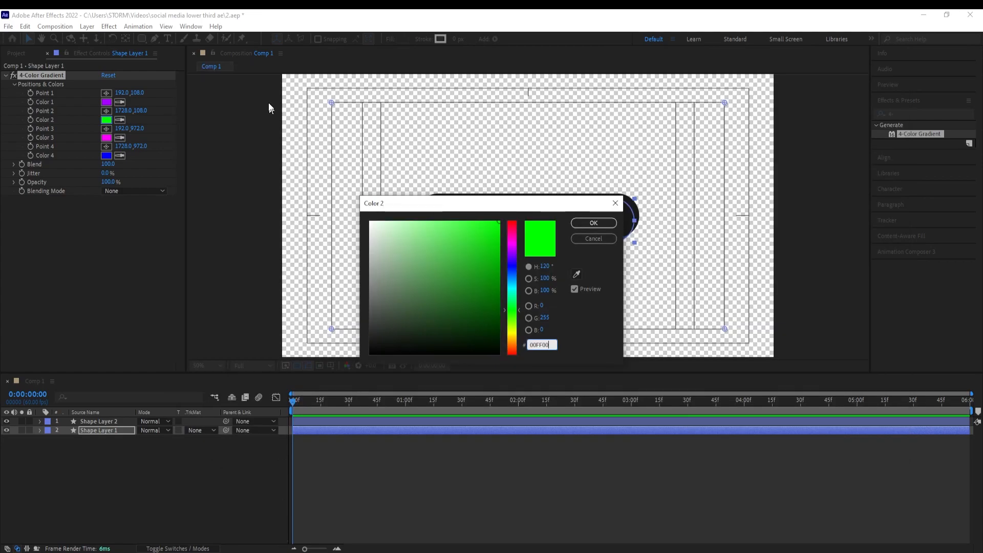
pyautogui.hotkey('ctrl', 'v')
pyautogui.click(593, 223)
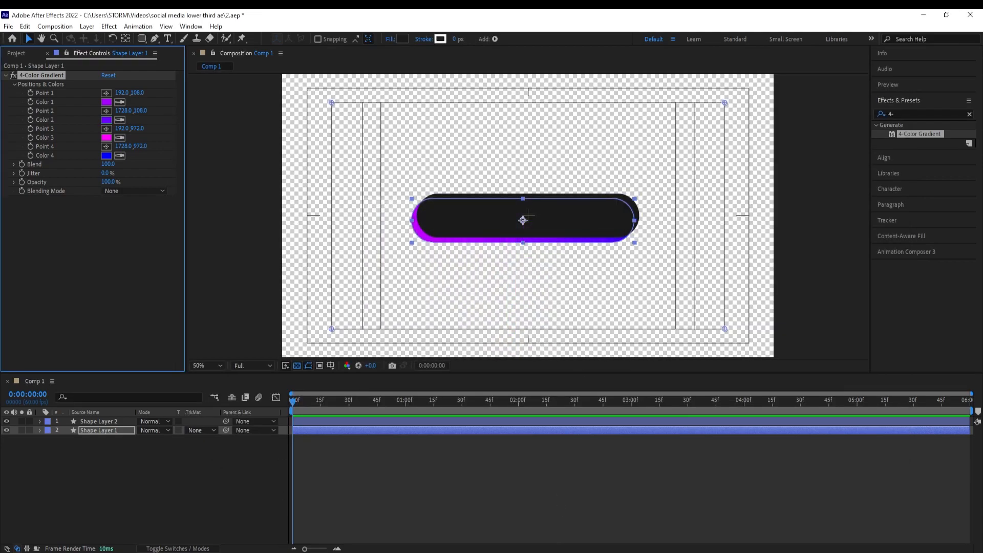
# Step: Copy FF0003 from the 4color file in Notepad and apply it as the gradient's Color 3
pyautogui.hotkey('alt', 'Tab')
pyautogui.moveTo(209, 118); pyautogui.dragTo(174, 119)
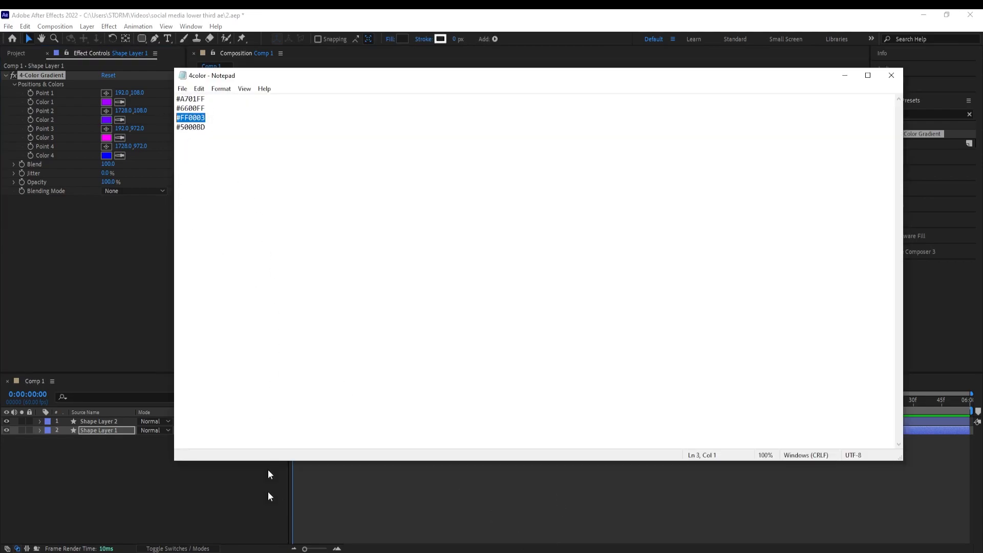
pyautogui.hotkey('ctrl', 'c')
pyautogui.hotkey('alt', 'Tab')
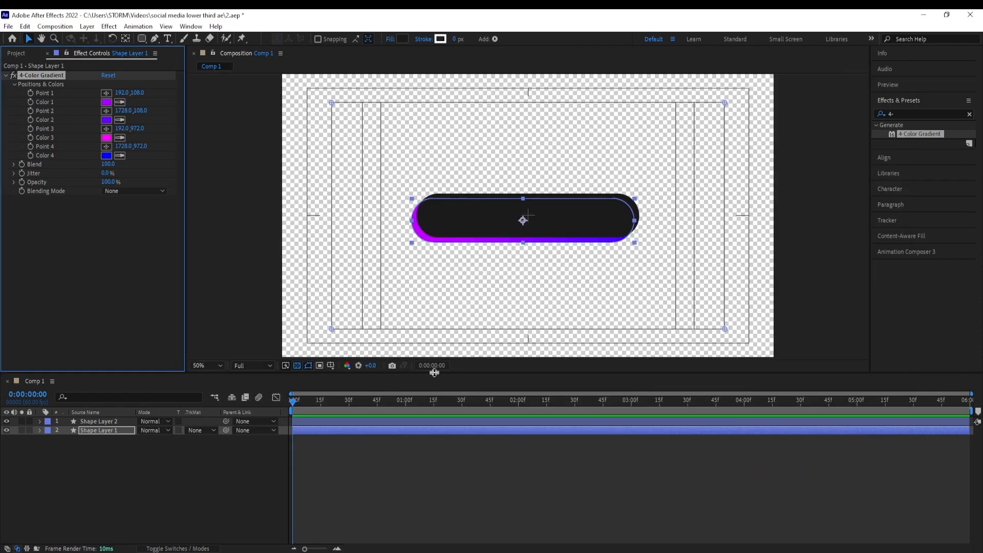
pyautogui.click(106, 138)
pyautogui.hotkey('ctrl', 'v')
pyautogui.click(592, 223)
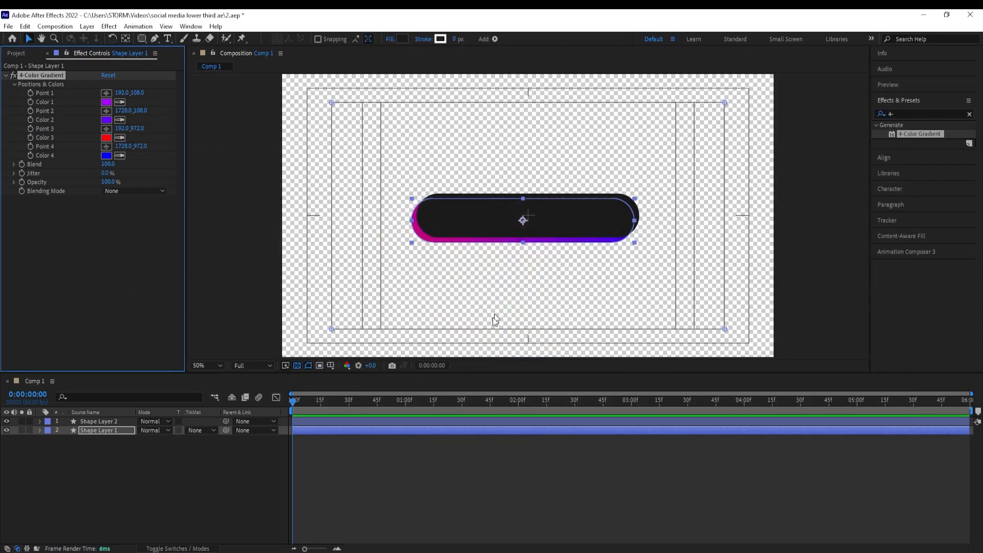
# Step: Set the gradient's Color 4 to 5000BD, copying the code from the 4color file in Notepad
pyautogui.click(107, 155)
pyautogui.hotkey('alt', 'Tab')
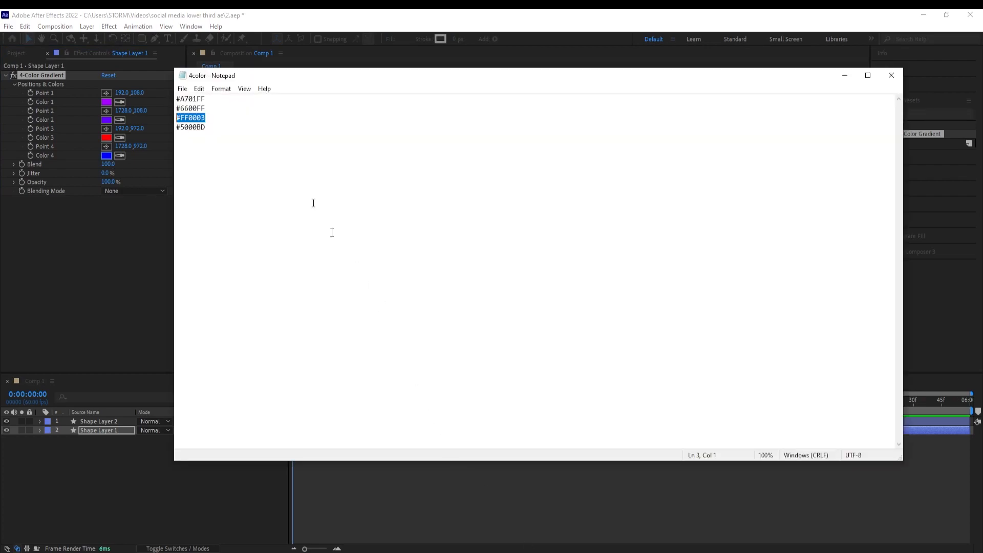
pyautogui.moveTo(207, 127); pyautogui.dragTo(148, 134)
pyautogui.hotkey('ctrl', 'c')
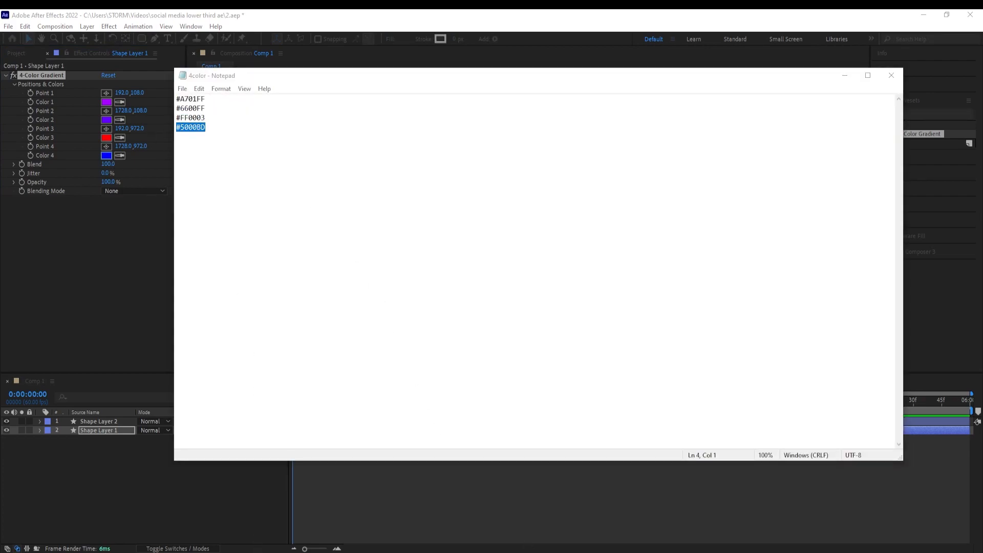
pyautogui.hotkey('alt', 'Tab')
pyautogui.click(549, 349)
pyautogui.hotkey('ctrl', 'v')
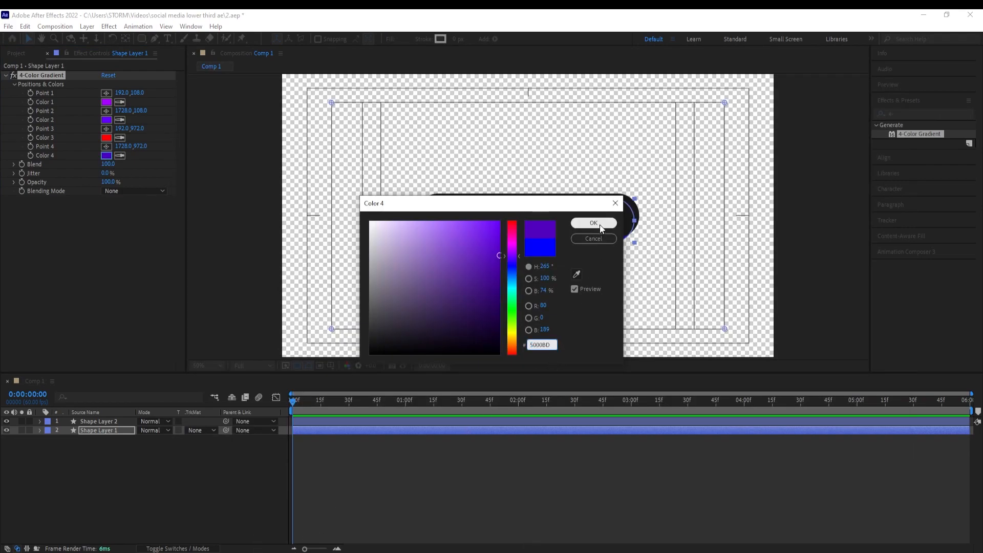
pyautogui.click(594, 223)
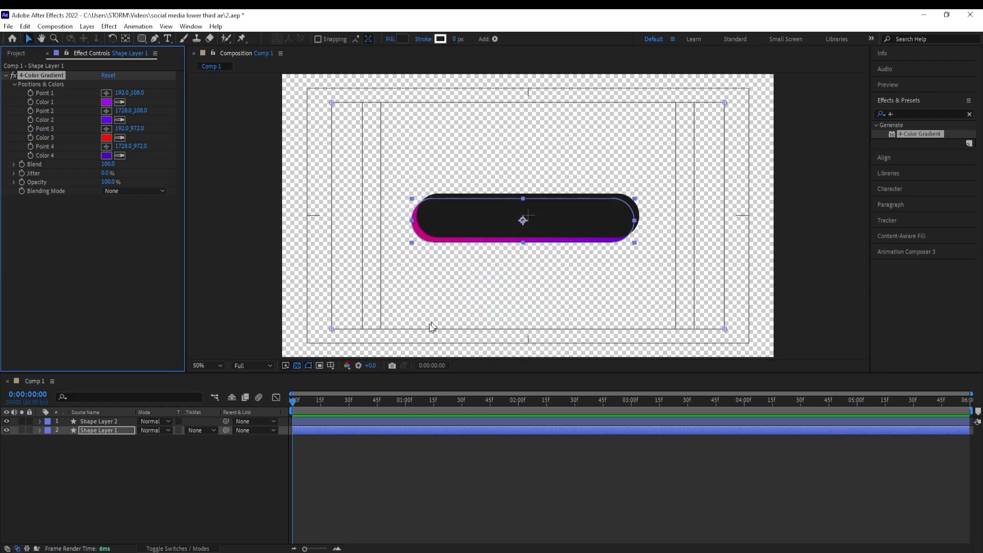
# Step: Apply the Stylize Glow effect to the gradient pill layer, Shape Layer 1
pyautogui.click(117, 430)
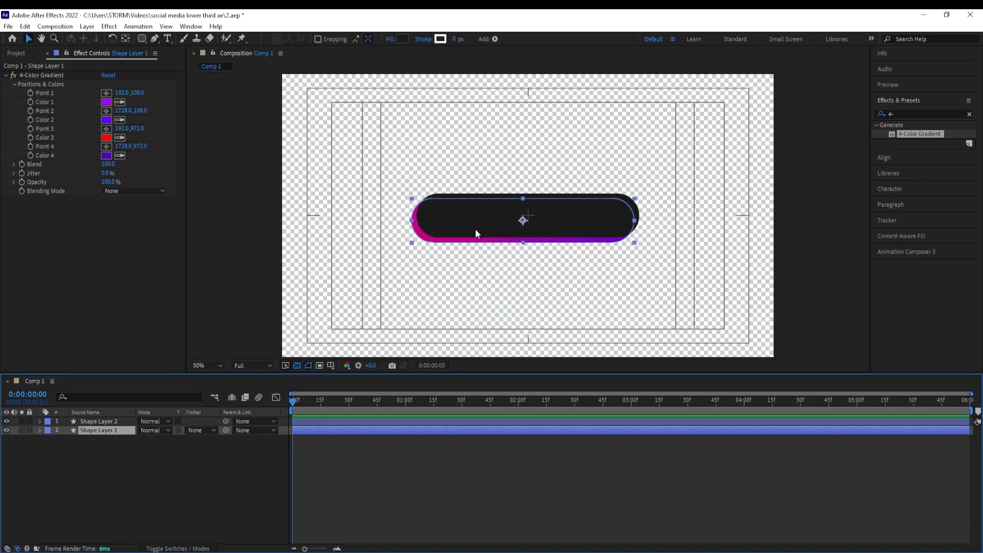
pyautogui.click(970, 114)
pyautogui.click(929, 113)
pyautogui.write('glow')
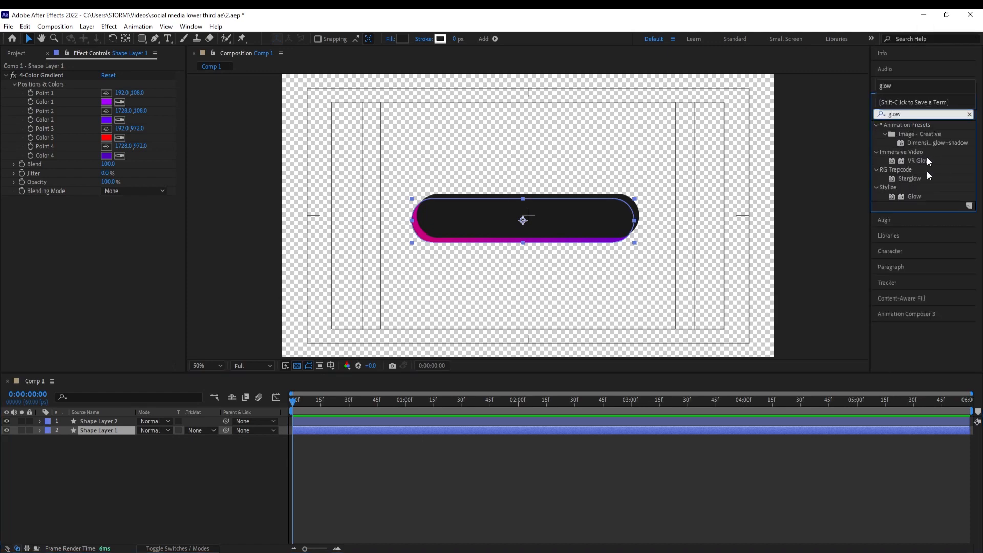
pyautogui.doubleClick(907, 195)
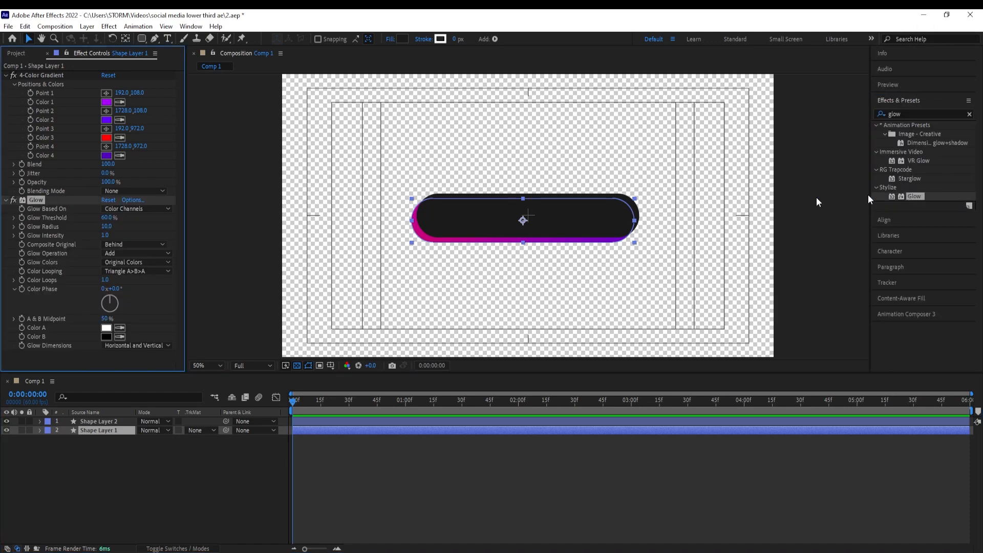
# Step: Set the gradient pill's Glow Threshold to 55% and its Glow Radius to 125
pyautogui.click(106, 218)
pyautogui.write('55')
pyautogui.press('Return')
pyautogui.moveTo(105, 230); pyautogui.dragTo(132, 228)
pyautogui.click(108, 226)
pyautogui.write('125')
pyautogui.press('Return')
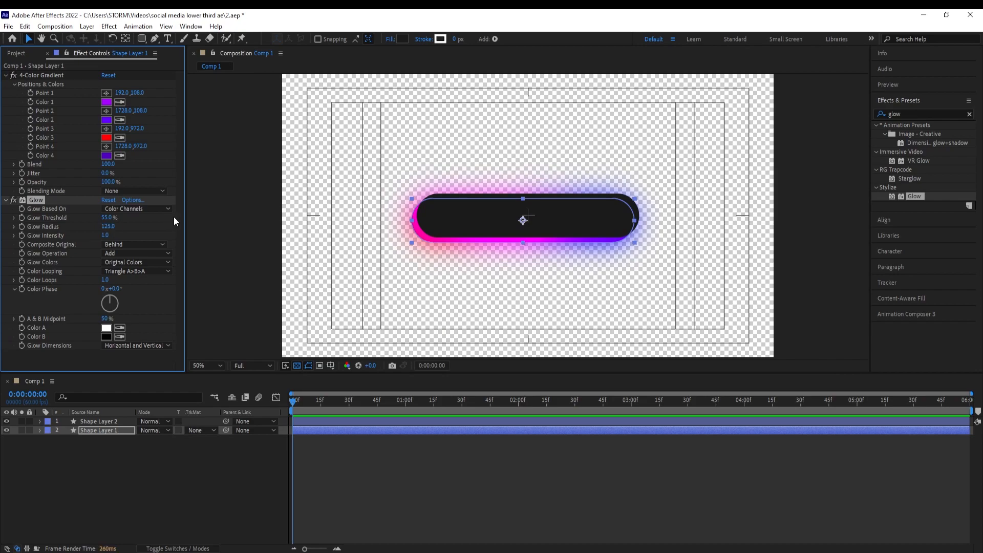
pyautogui.click(170, 453)
# Step: Create a new composition named Text and turn off its transparency grid
pyautogui.hotkey('ctrl', 't')
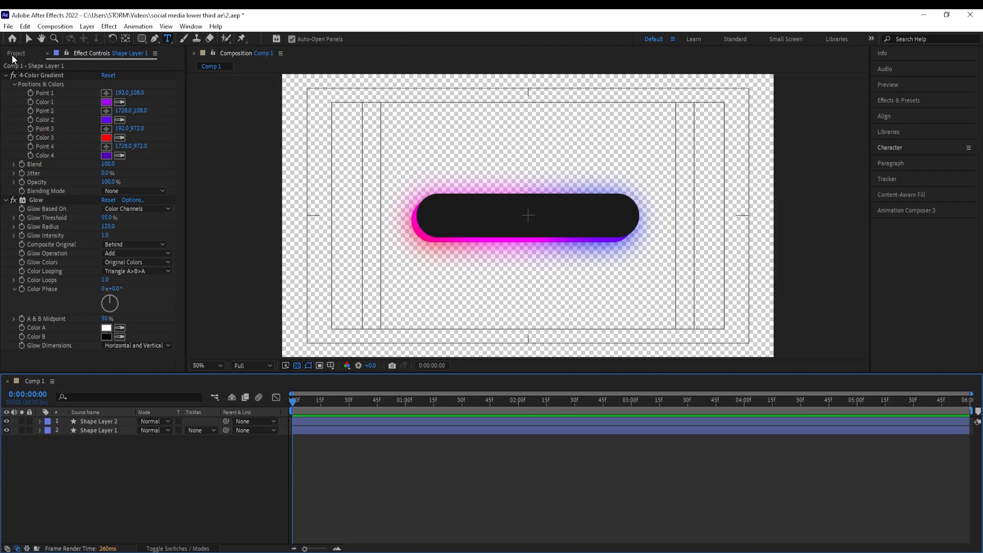
pyautogui.click(16, 53)
pyautogui.click(32, 367)
pyautogui.write('Text')
pyautogui.press('Return')
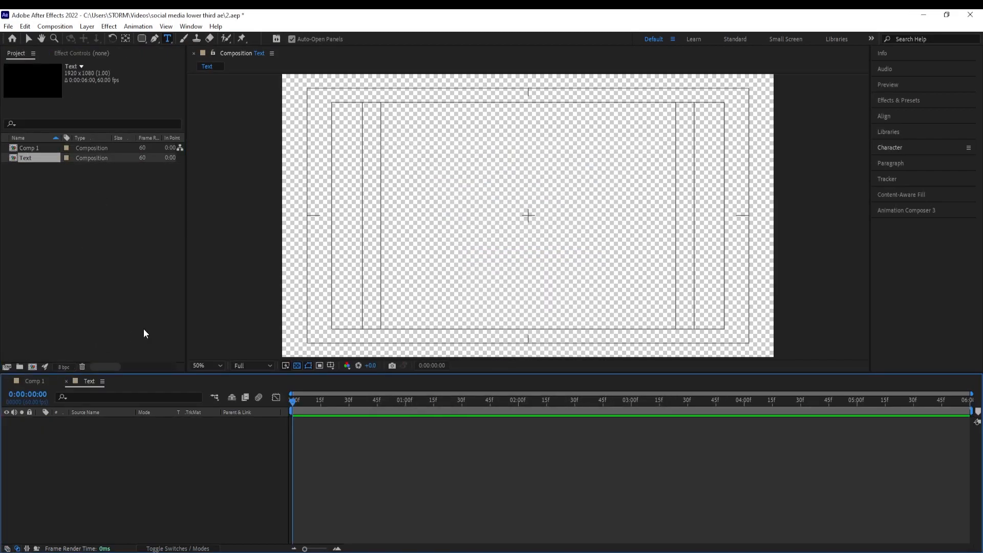
pyautogui.click(297, 365)
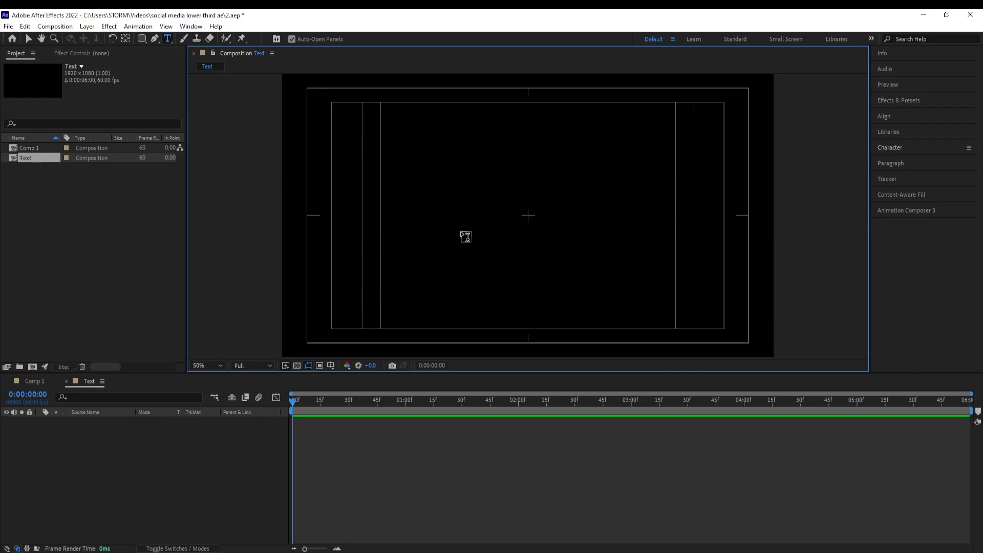
# Step: Add a text layer reading "DON'T FORGET TO SUBSCRIBE!" near the middle of the Text composition
pyautogui.click(498, 216)
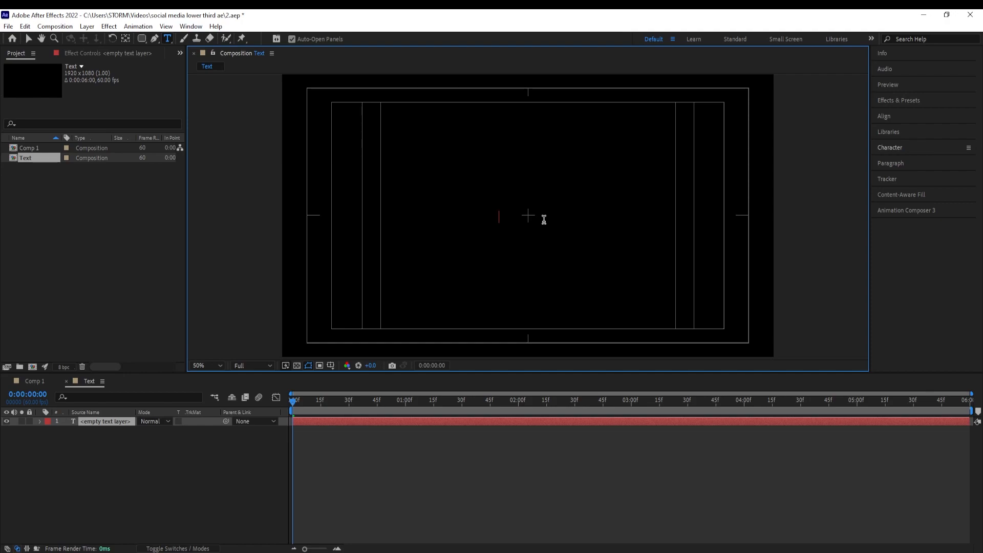
pyautogui.write('DON')
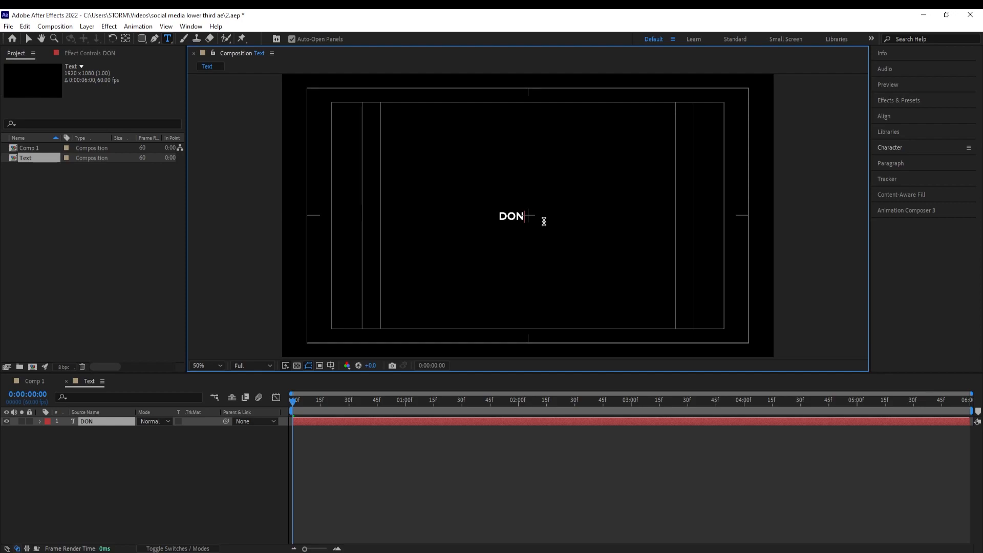
pyautogui.write("'T FORGET TO SUBSCRIBE!")
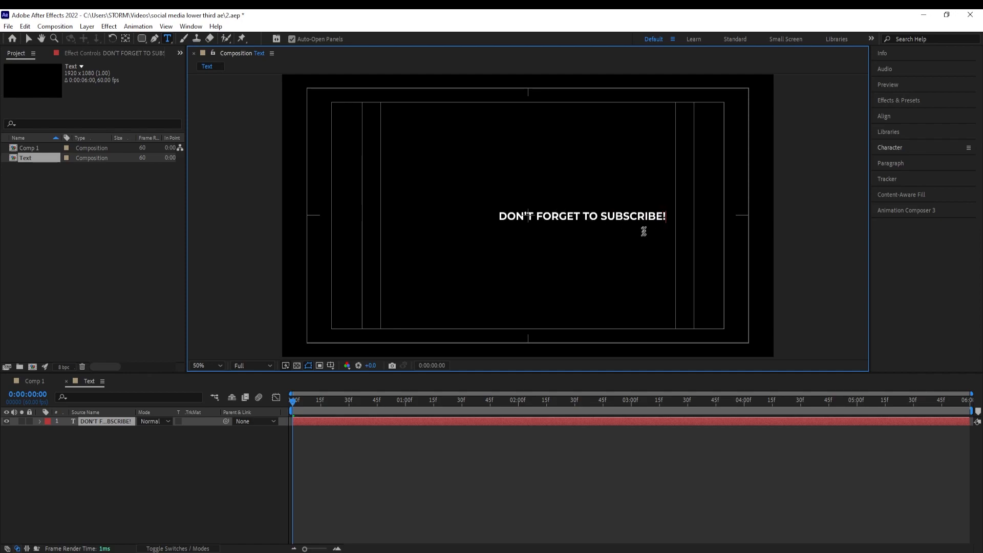
# Step: Set the font size of the whole "DON'T FORGET TO SUBSCRIBE!" line to 25 px
pyautogui.hotkey('ctrl', 'a')
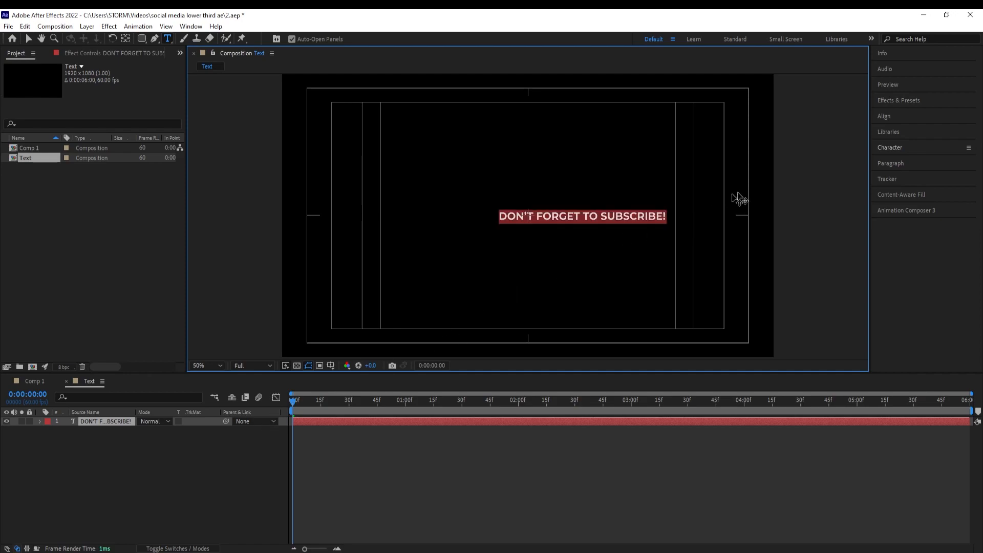
pyautogui.click(897, 149)
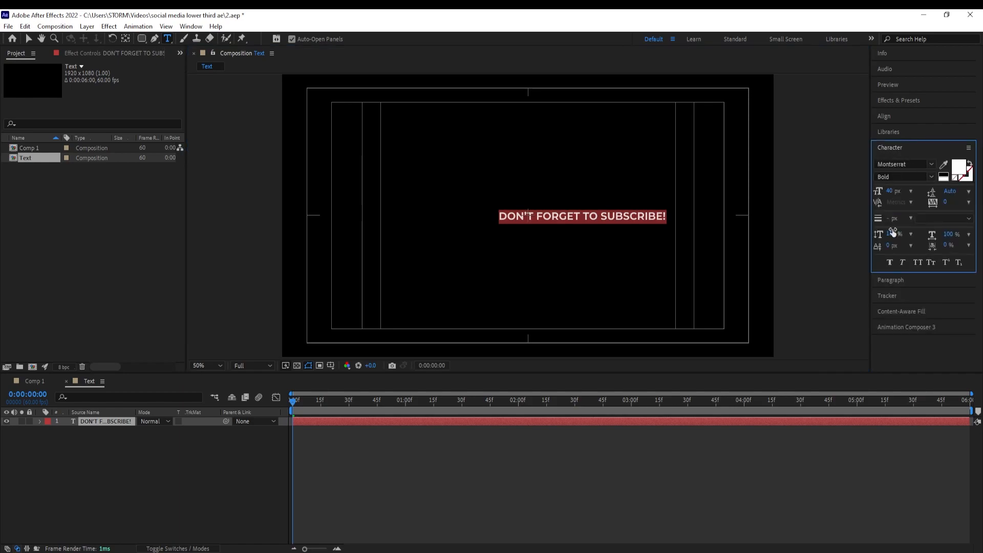
pyautogui.moveTo(893, 192); pyautogui.dragTo(881, 191)
pyautogui.click(890, 191)
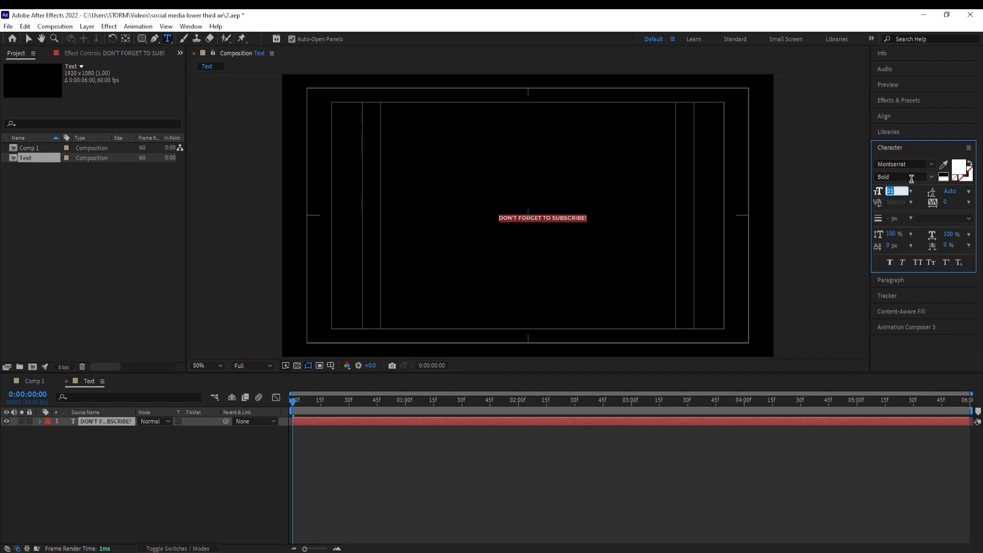
pyautogui.write('25')
pyautogui.press('Return')
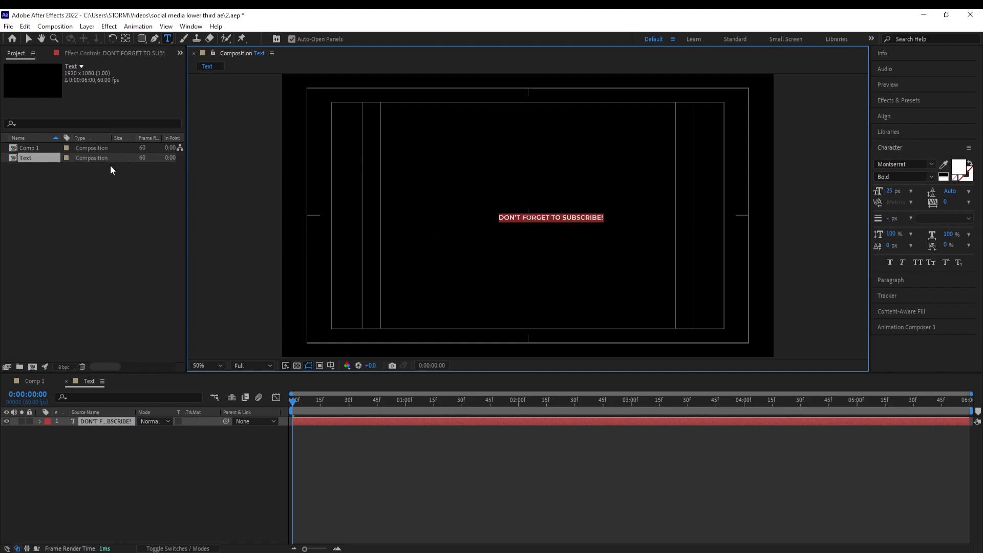
# Step: Center the text line horizontally and vertically in the composition
pyautogui.click(884, 116)
pyautogui.click(899, 143)
pyautogui.click(950, 142)
# Step: Duplicate the "DON'T FORGET TO SUBSCRIBE!" layer and place the copy directly below the original line
pyautogui.click(101, 421)
pyautogui.hotkey('ctrl', 'd')
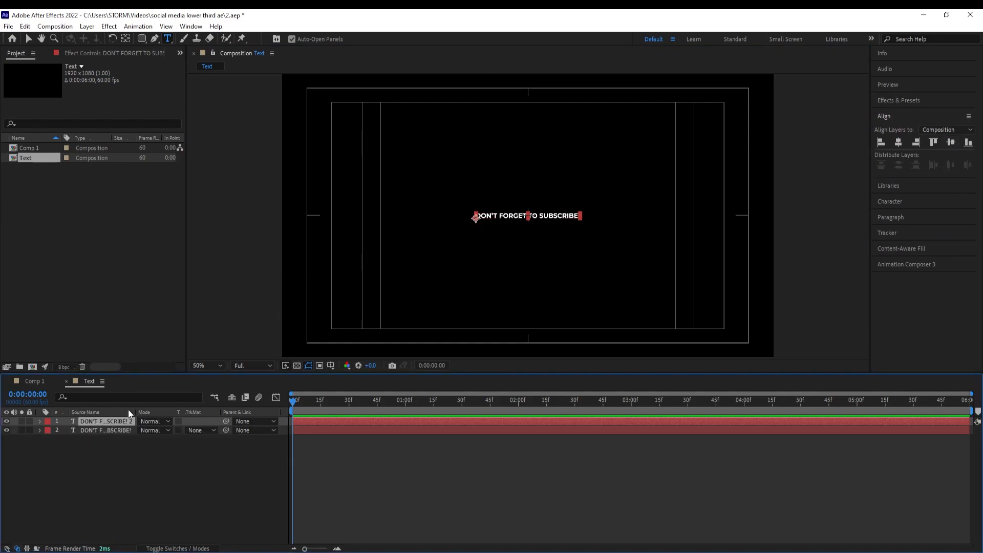
pyautogui.press('v')
pyautogui.moveTo(552, 217); pyautogui.dragTo(553, 227)
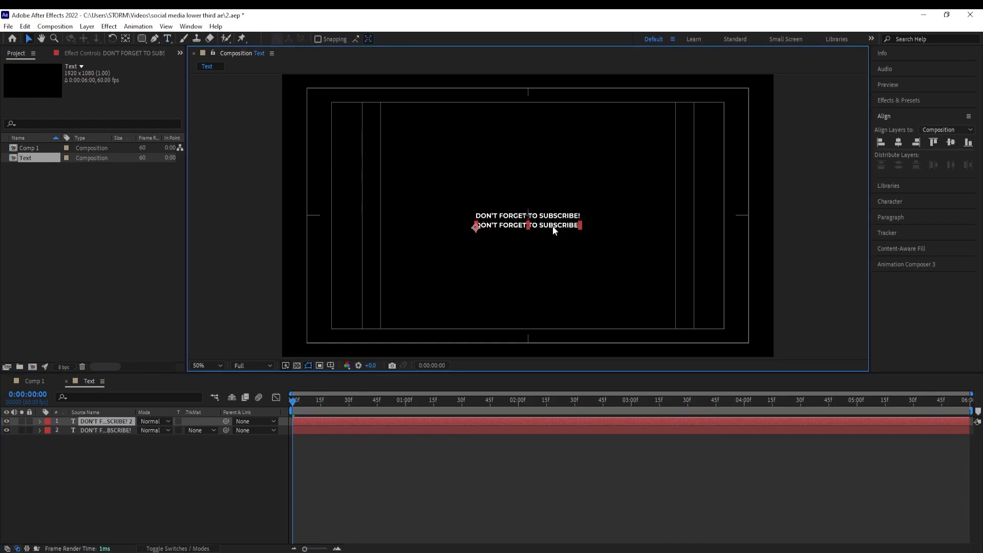
# Step: Replace the lower line's text with the presenter's name and set its font size to 40 px
pyautogui.doubleClick(551, 226)
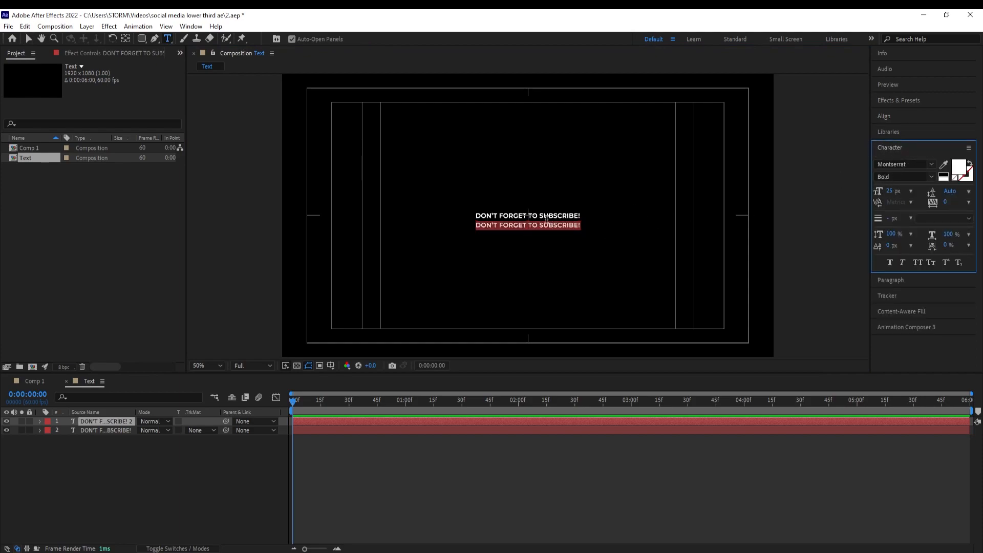
pyautogui.write('Sezar')
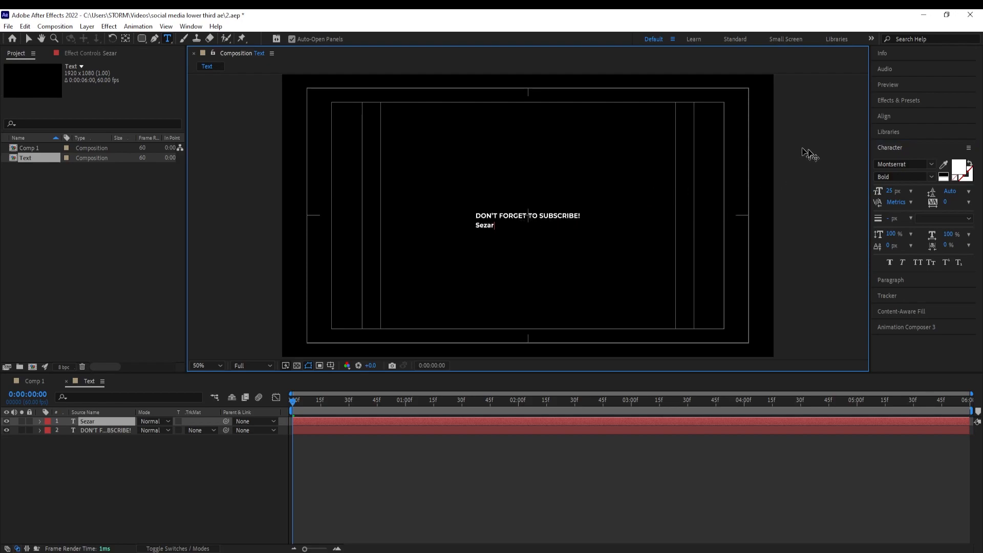
pyautogui.moveTo(895, 196)
pyautogui.mouseDown()
pyautogui.moveTo(906, 195)
pyautogui.moveTo(899, 190)
pyautogui.mouseUp()
pyautogui.doubleClick(87, 421)
pyautogui.click(894, 190)
pyautogui.write('40')
pyautogui.press('Return')
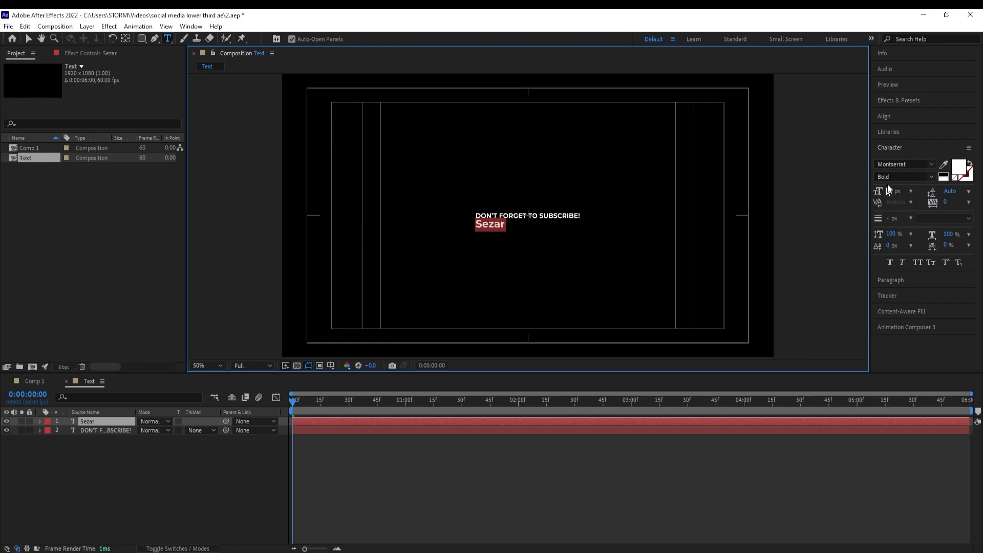
# Step: Change the name line's Montserrat font style to Black and deselect the layer
pyautogui.click(931, 177)
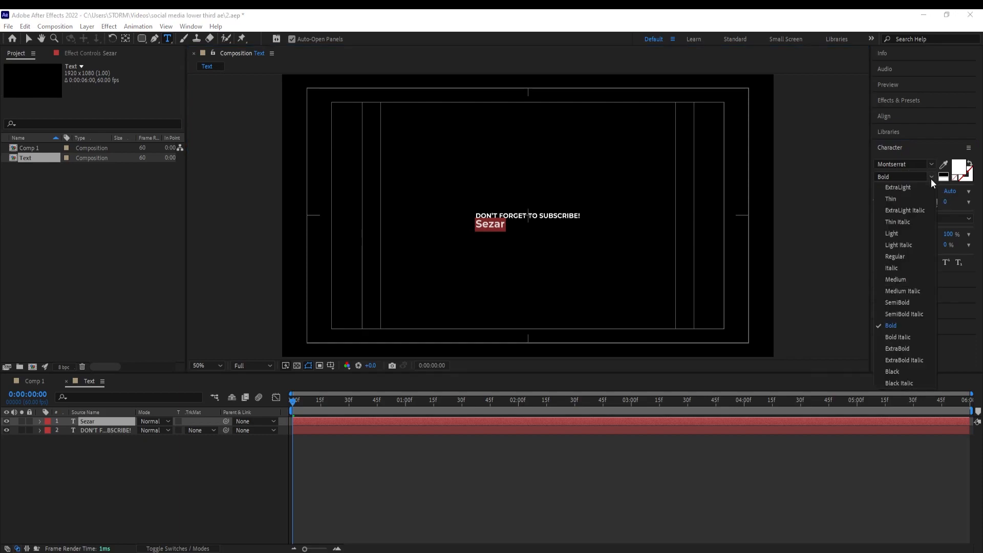
pyautogui.click(901, 370)
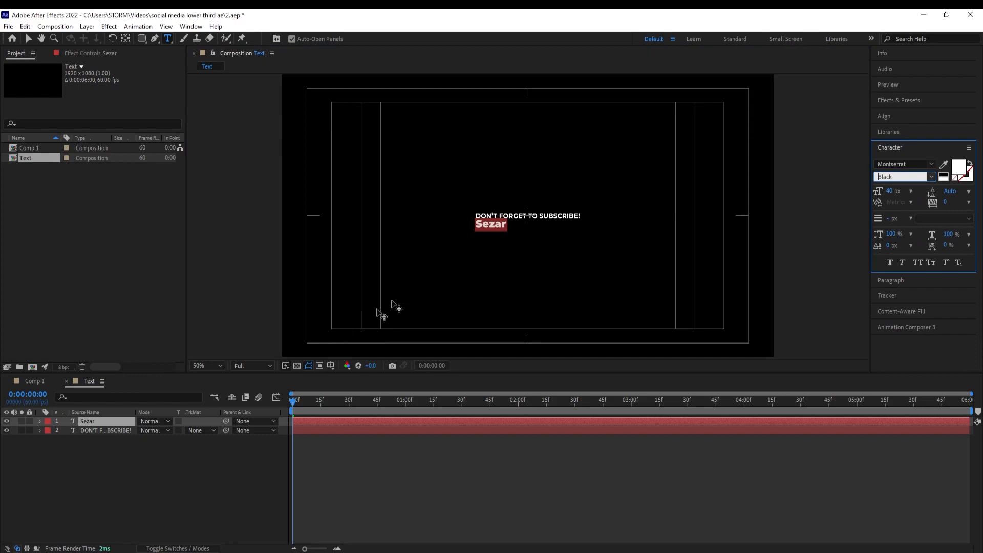
pyautogui.click(120, 450)
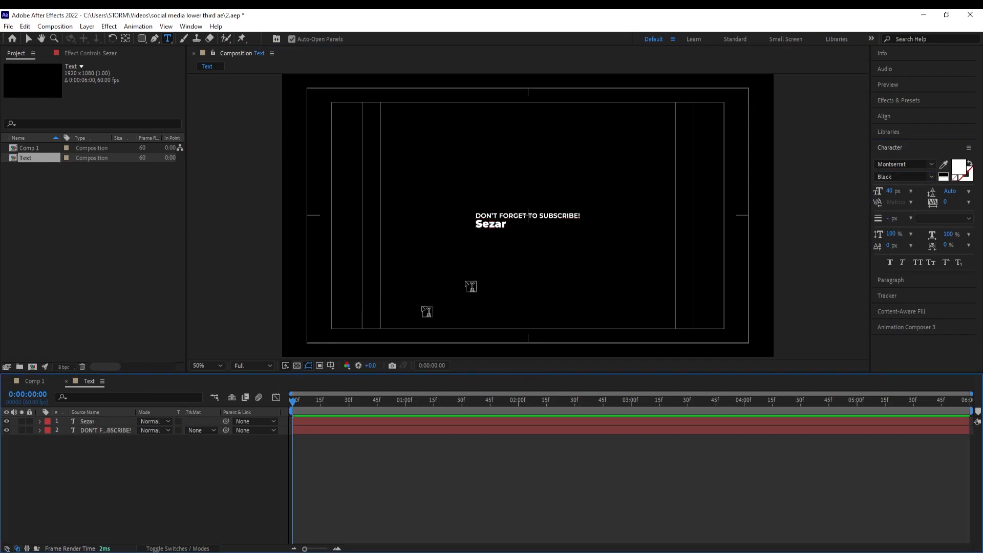
pyautogui.click(103, 423)
pyautogui.click(99, 431)
pyautogui.click(100, 423)
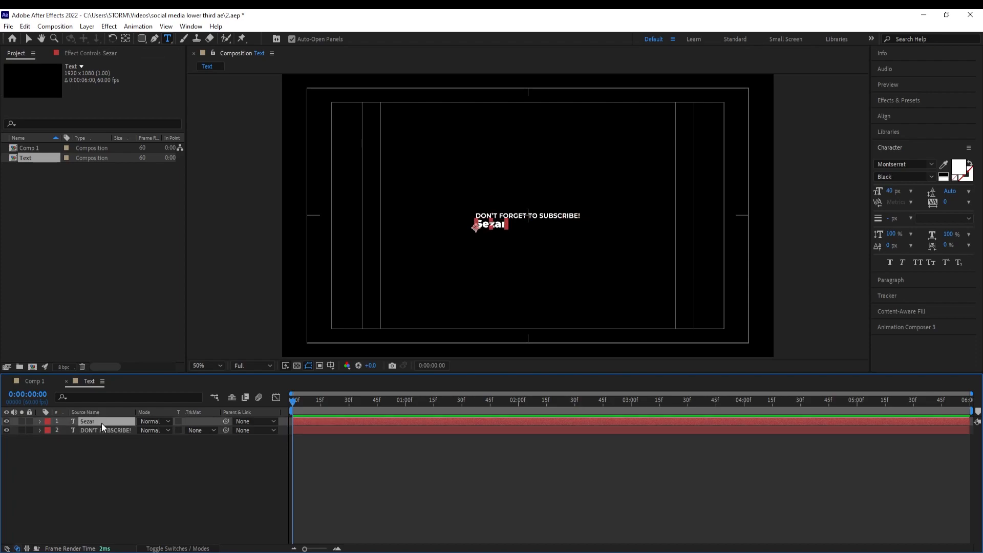
pyautogui.click(110, 446)
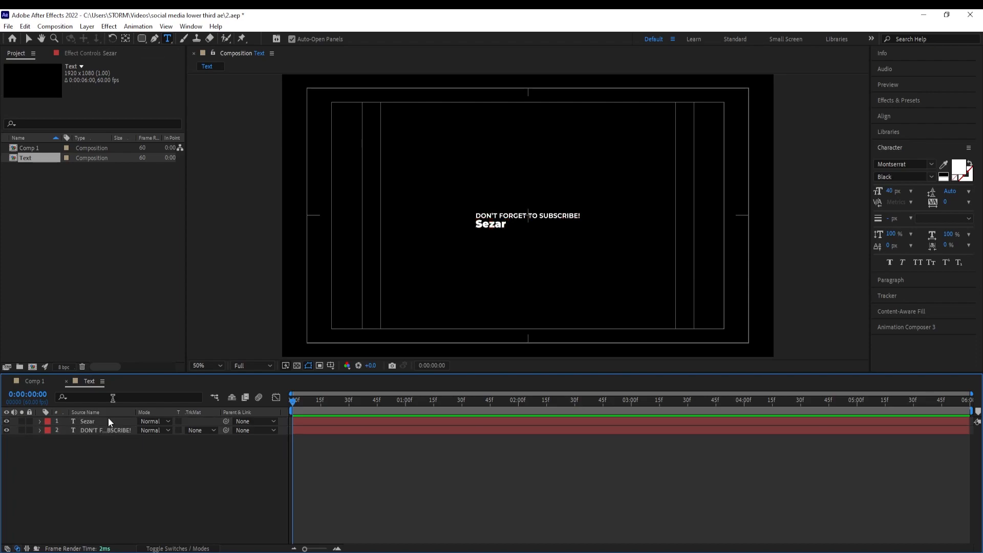
# Step: Draw a narrow vertical rectangle across the start of both text lines with the Rectangle tool
pyautogui.click(142, 40)
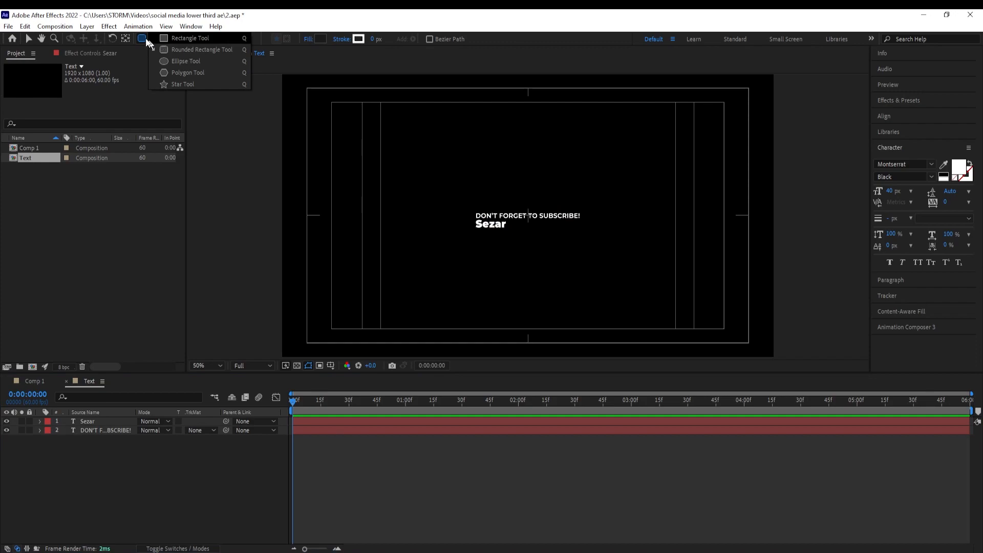
pyautogui.click(165, 39)
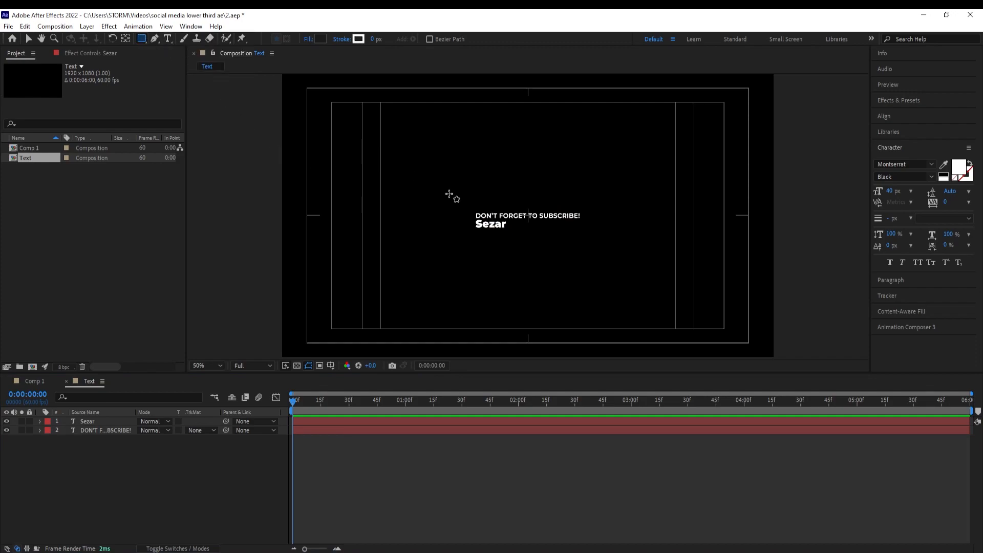
pyautogui.moveTo(457, 193)
pyautogui.mouseDown()
pyautogui.moveTo(463, 241)
pyautogui.moveTo(461, 211)
pyautogui.moveTo(469, 230)
pyautogui.moveTo(489, 233)
pyautogui.mouseUp()
pyautogui.press('v')
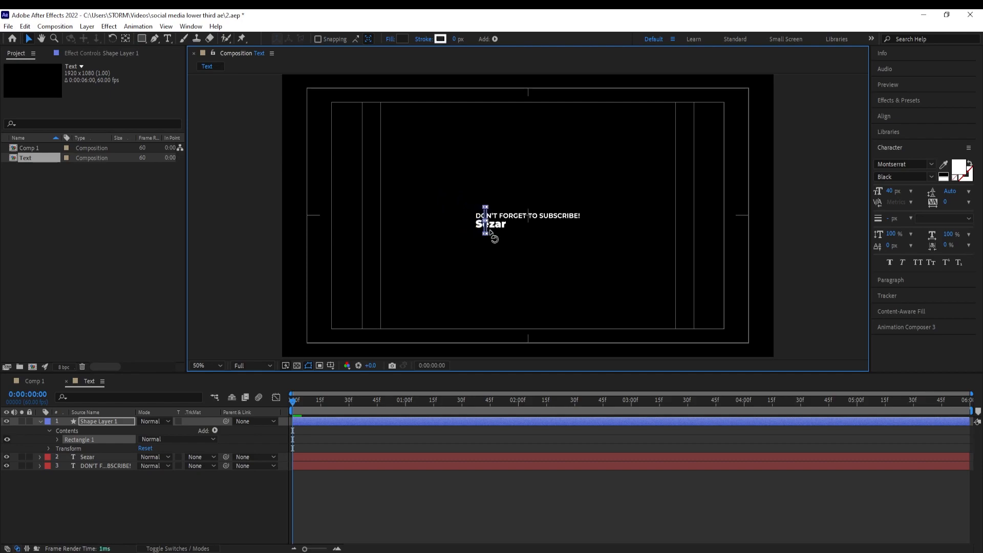
# Step: Shorten the narrow rectangle to the height of the two text lines and move it just before their left edge
pyautogui.press('.')
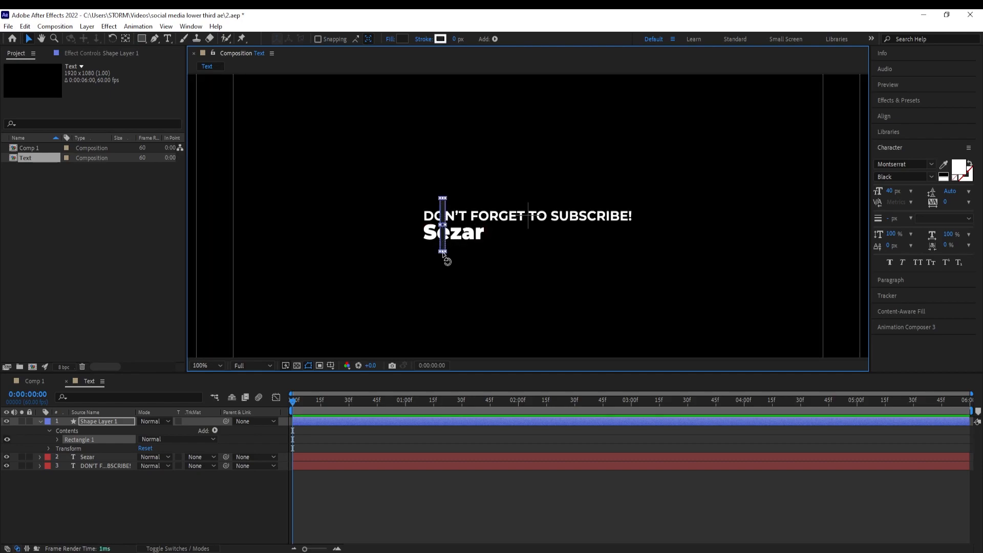
pyautogui.press('.')
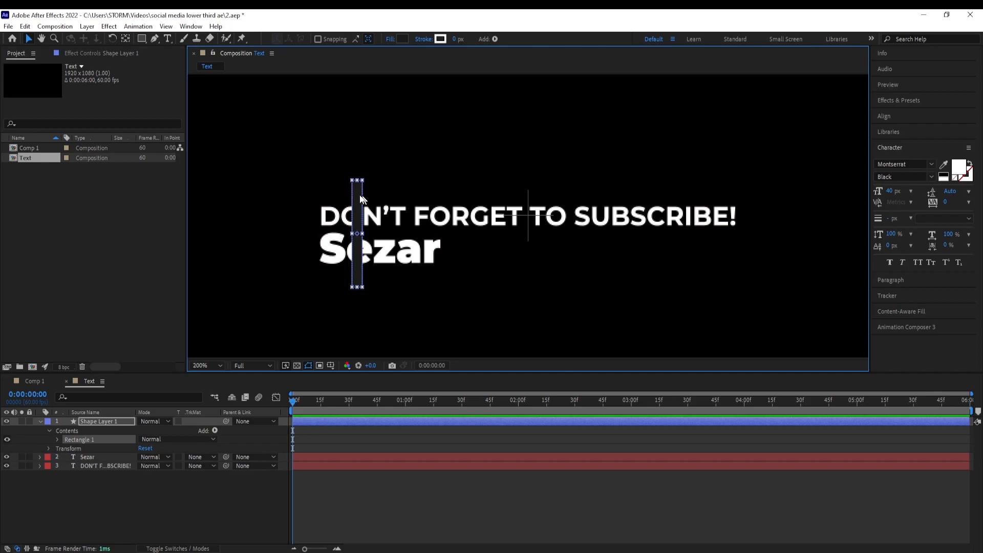
pyautogui.moveTo(358, 185); pyautogui.dragTo(358, 206)
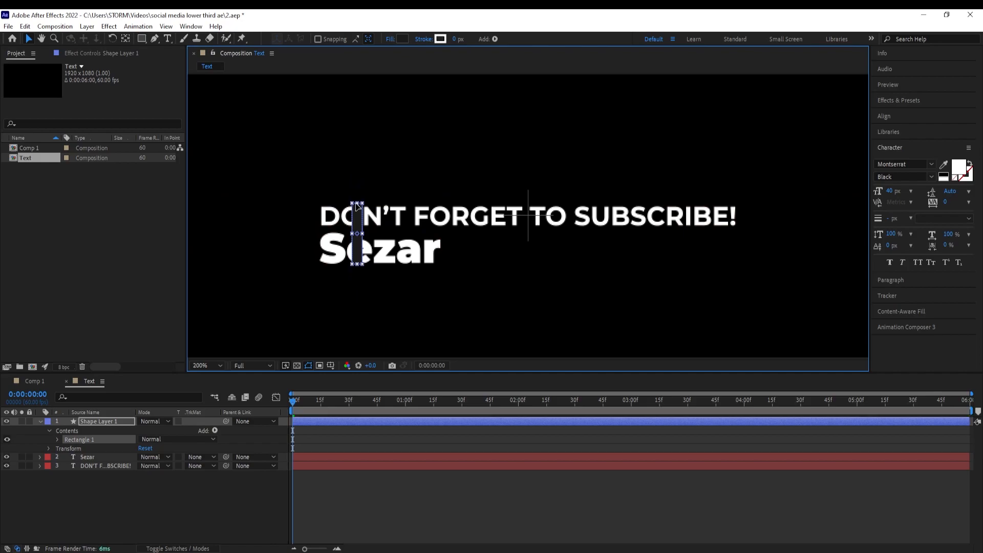
pyautogui.moveTo(357, 254); pyautogui.dragTo(293, 253)
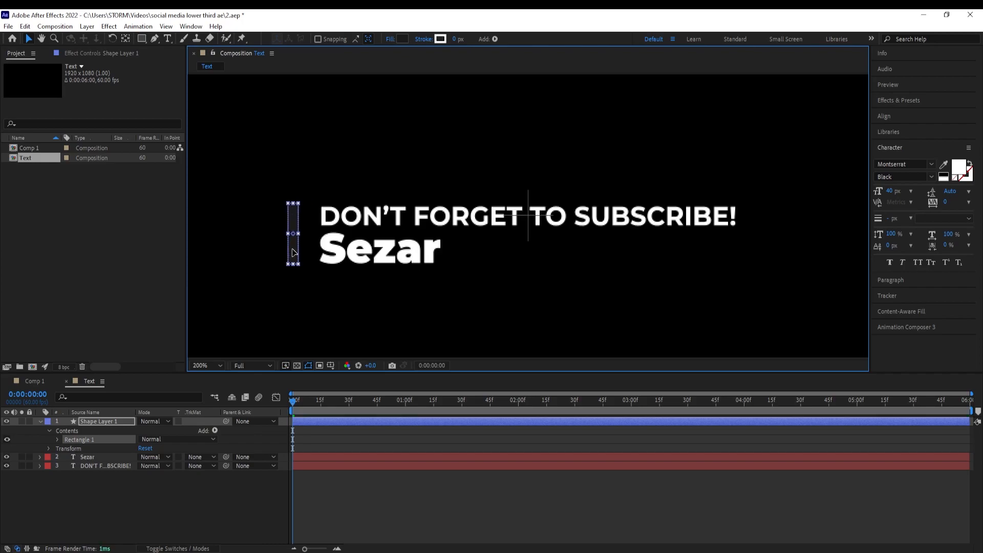
# Step: Set the narrow bar's fill color to white (FFFFFF), then deselect it and collapse its layer properties
pyautogui.click(403, 39)
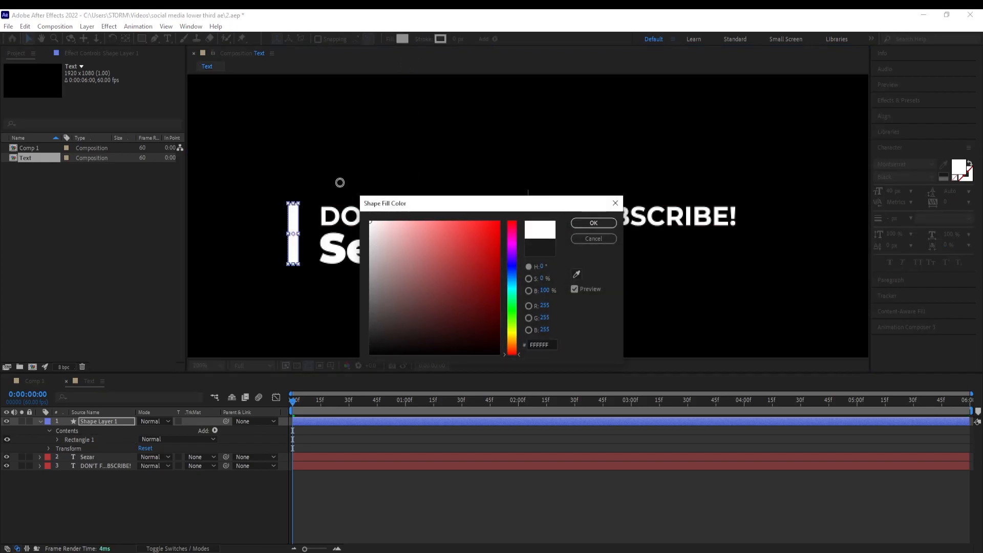
pyautogui.click(593, 223)
pyautogui.scroll(-1, 440, 202)
pyautogui.scroll(-1, 440, 202)
pyautogui.click(445, 244)
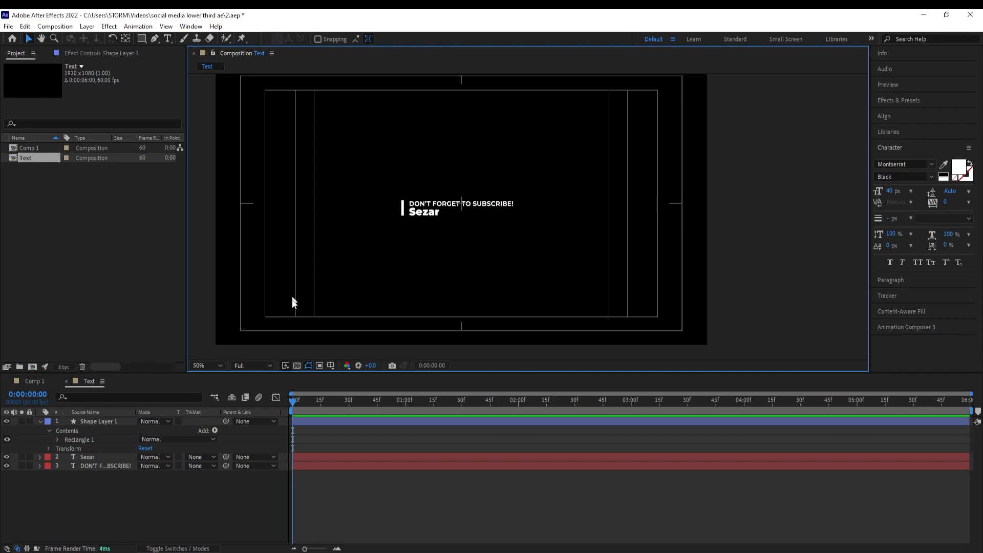
pyautogui.click(39, 421)
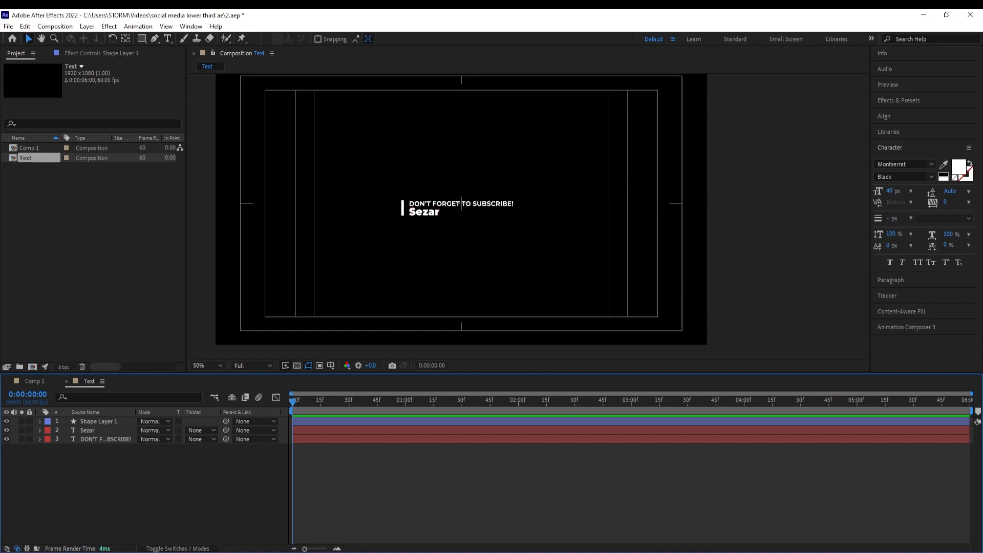
# Step: Import Instagram-logo.png from the file browser and add it as the top layer of the Text composition
pyautogui.hotkey('alt', 'Tab')
pyautogui.moveTo(353, 279); pyautogui.dragTo(81, 227)
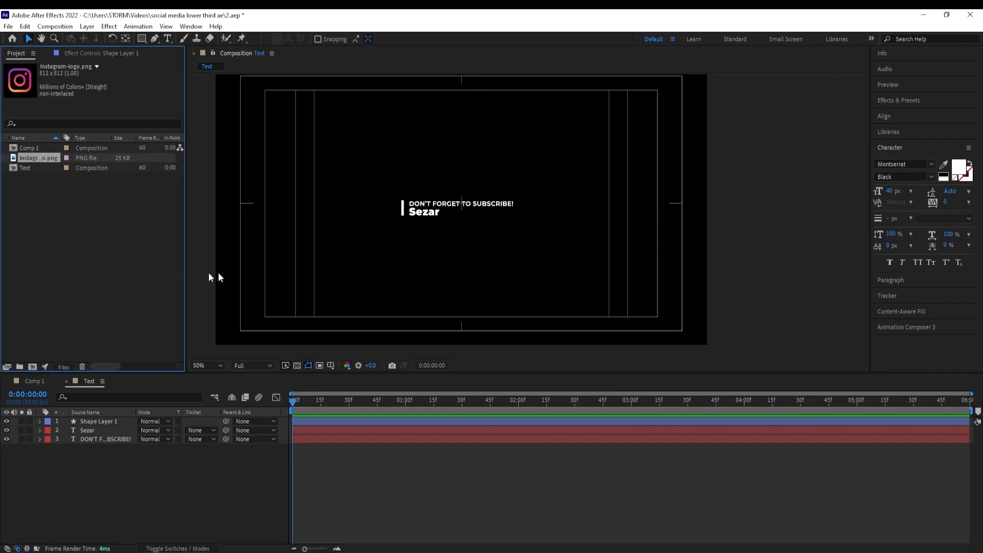
pyautogui.moveTo(34, 158); pyautogui.dragTo(109, 427)
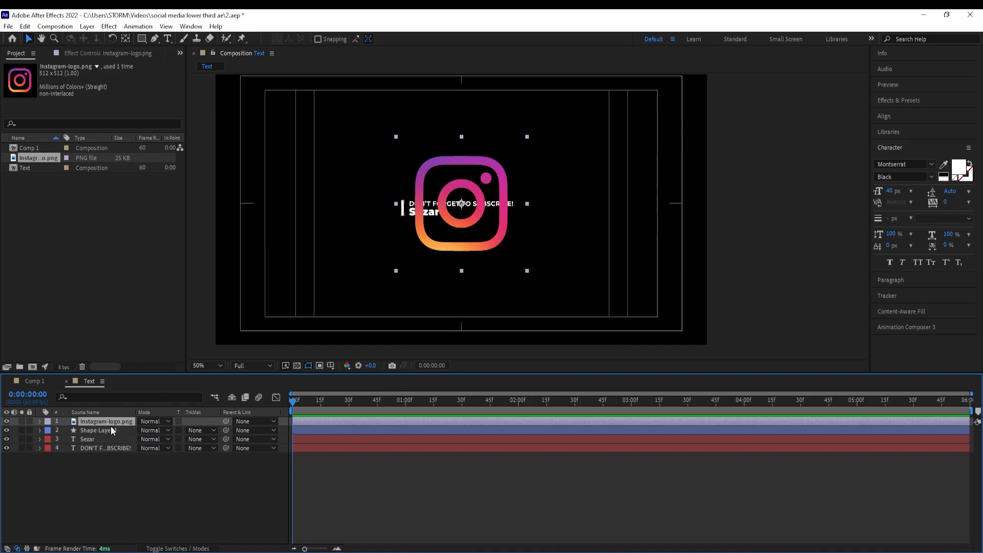
# Step: Scale the Instagram logo layer to 25%
pyautogui.press('s')
pyautogui.moveTo(176, 430); pyautogui.dragTo(139, 431)
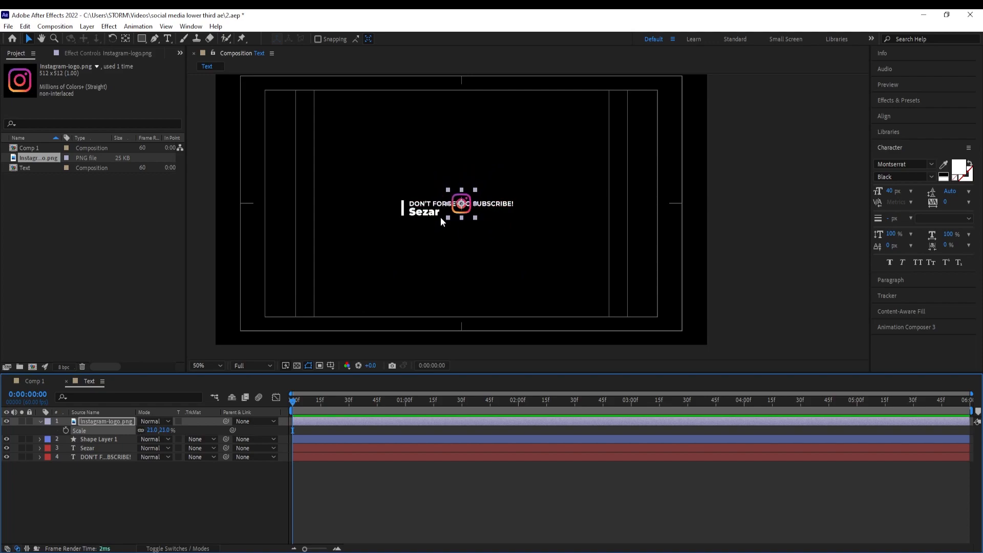
pyautogui.click(161, 432)
pyautogui.write('25')
pyautogui.press('Return')
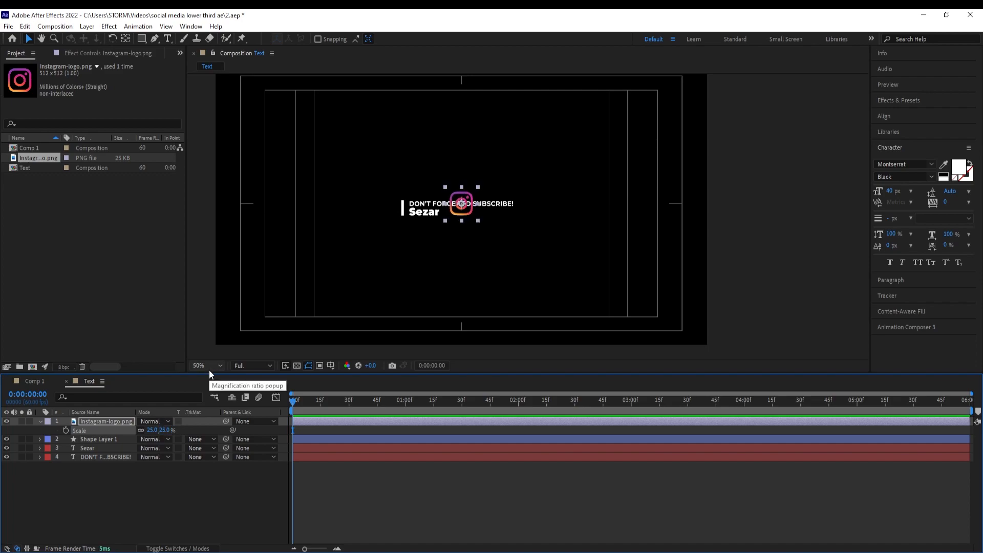
# Step: Move the Instagram logo just before the white bar, centered on its height, and collapse the logo's layer properties
pyautogui.moveTo(461, 217); pyautogui.dragTo(384, 221)
pyautogui.click(750, 240)
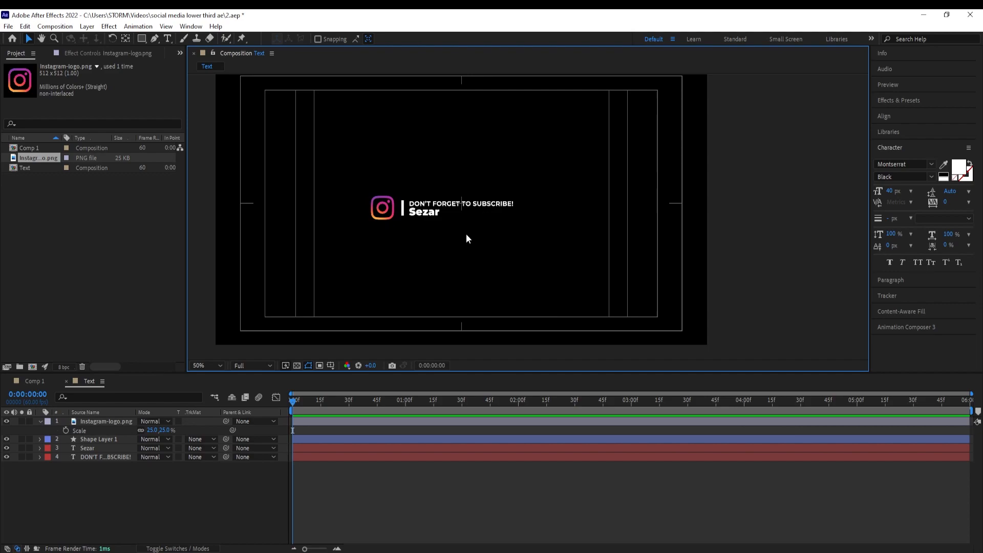
pyautogui.click(53, 421)
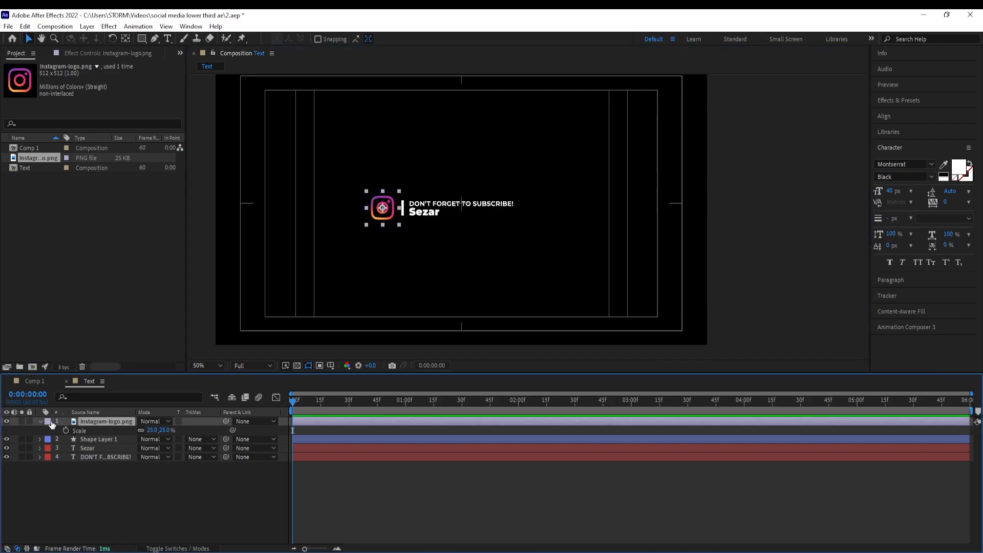
pyautogui.click(41, 421)
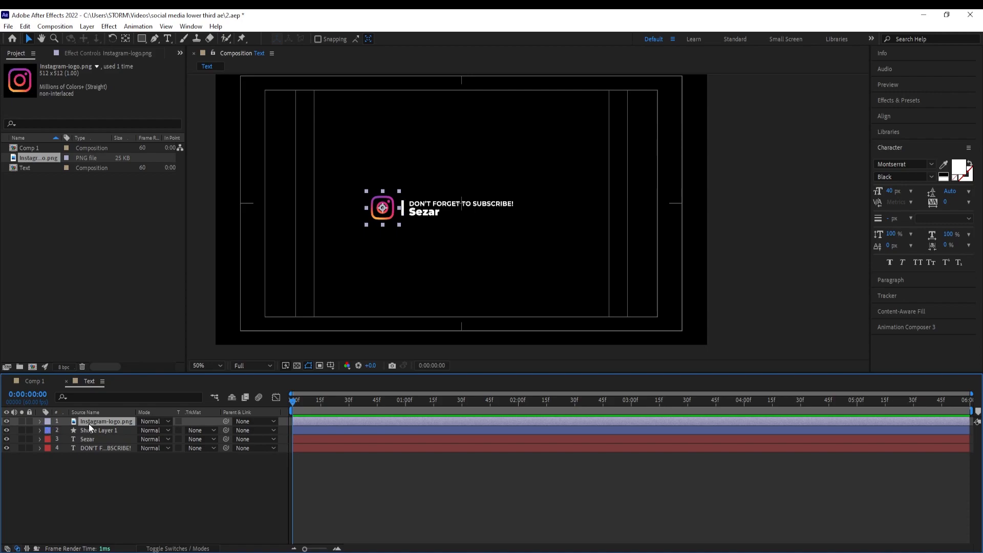
# Step: Open Comp 1, add the Text composition as its top layer, and center its content vertically on the dark pill
pyautogui.click(33, 148)
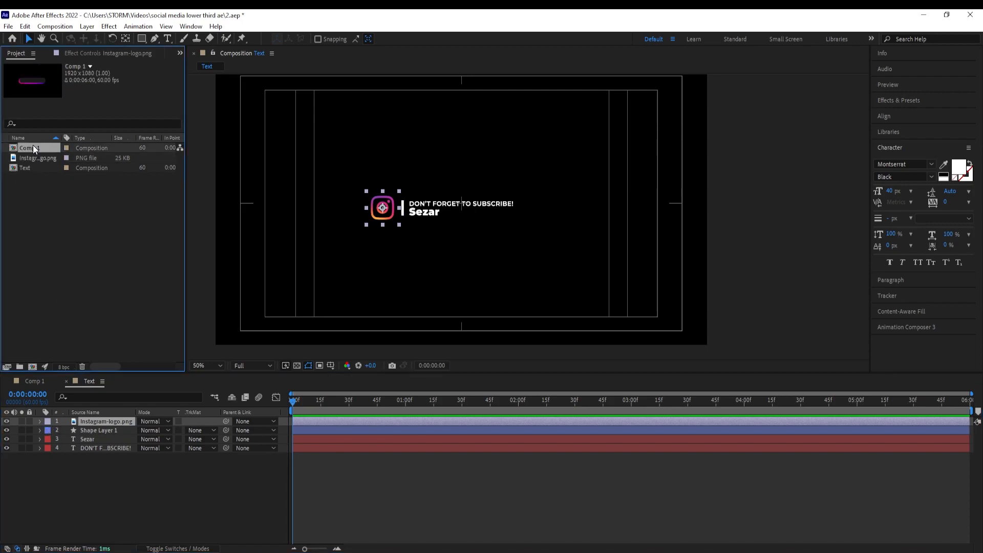
pyautogui.doubleClick(32, 147)
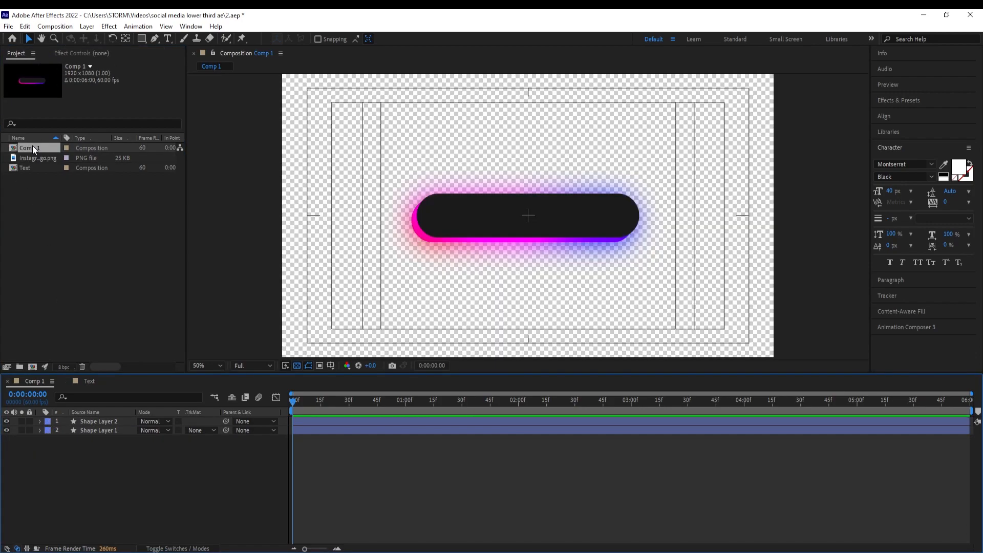
pyautogui.moveTo(24, 168); pyautogui.dragTo(87, 416)
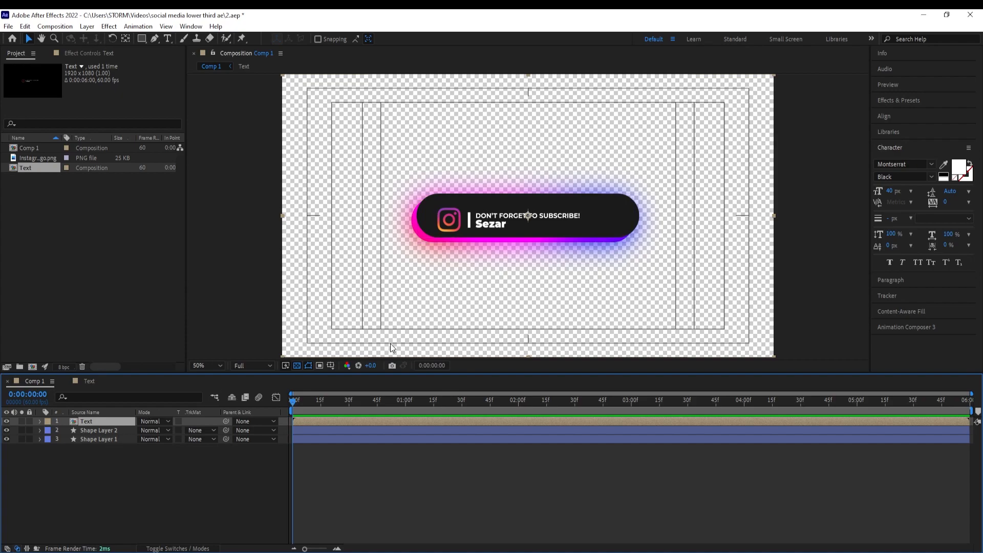
pyautogui.moveTo(494, 225); pyautogui.dragTo(485, 224)
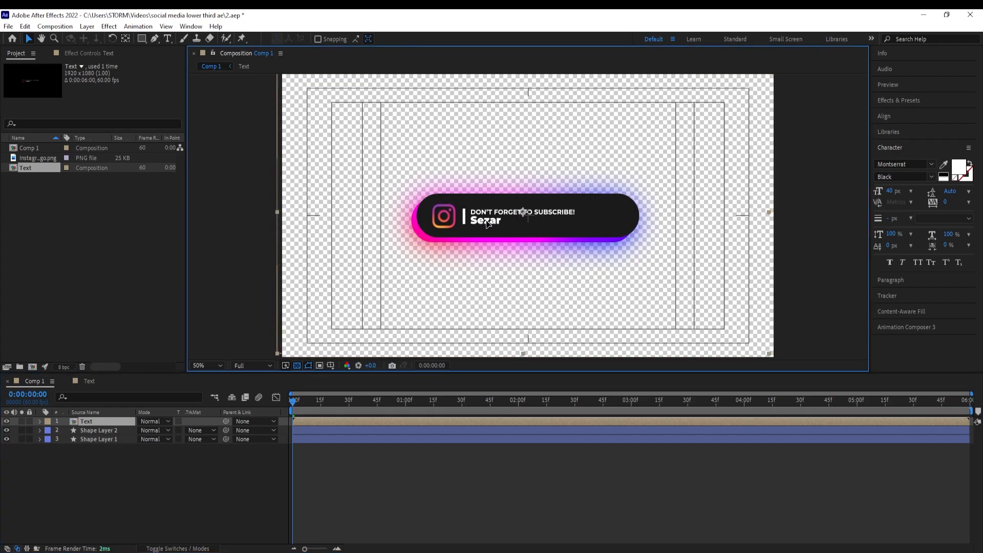
# Step: Scale the Text layer to 110% and shift it slightly so the logo and text fit inside the pill
pyautogui.click(101, 423)
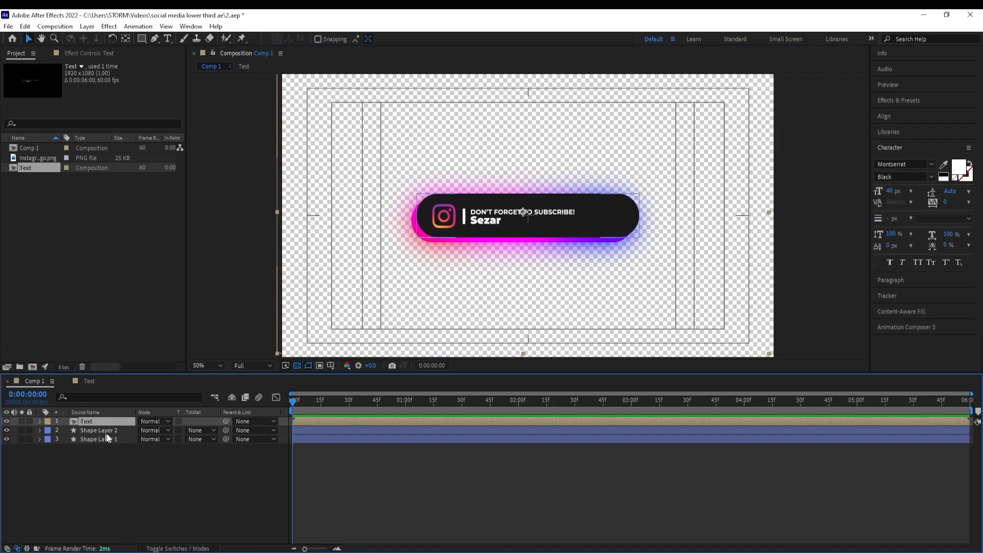
pyautogui.press('s')
pyautogui.moveTo(174, 430); pyautogui.dragTo(179, 430)
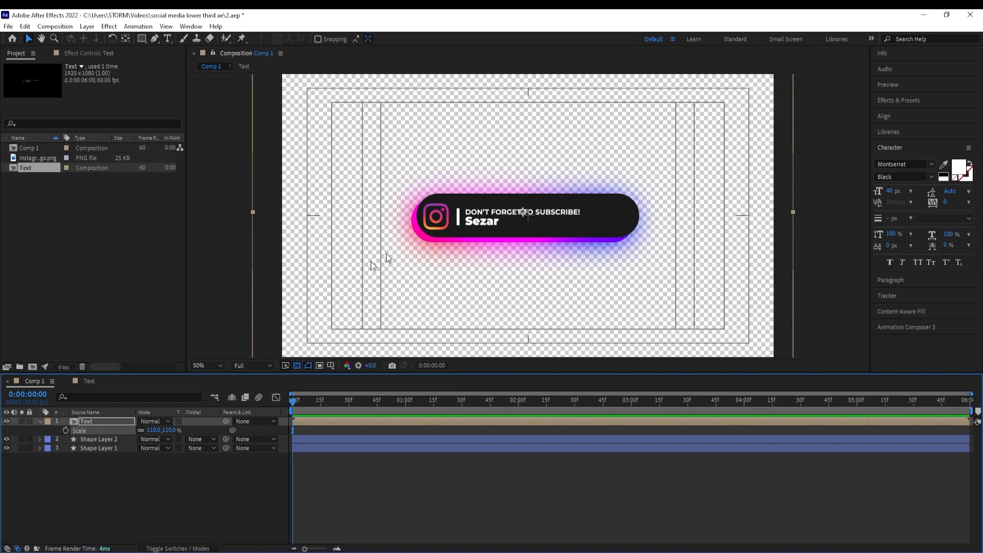
pyautogui.moveTo(459, 220); pyautogui.dragTo(465, 219)
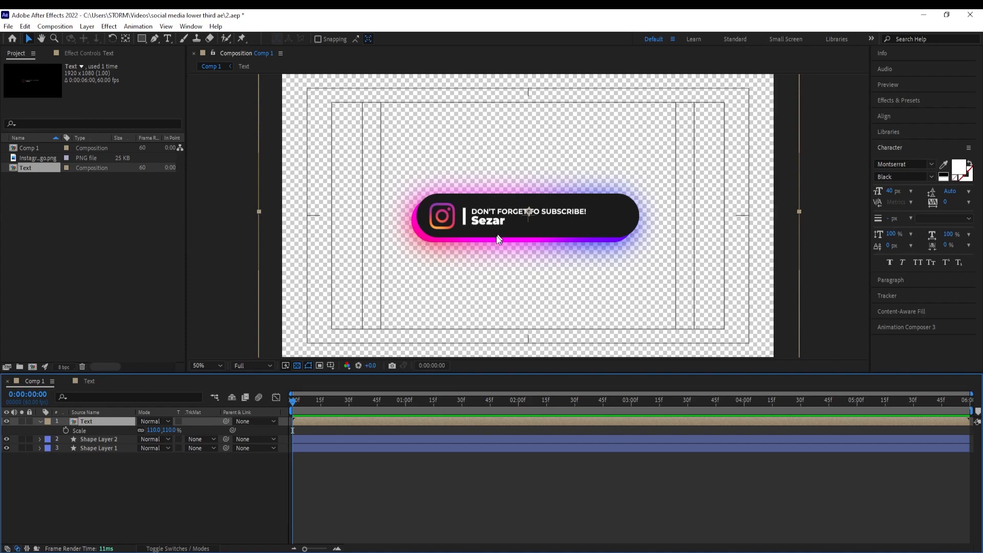
# Step: Enable keyframes at the start for Points 1 to 4 of the 4-Color Gradient effect on Shape Layer 1
pyautogui.click(102, 448)
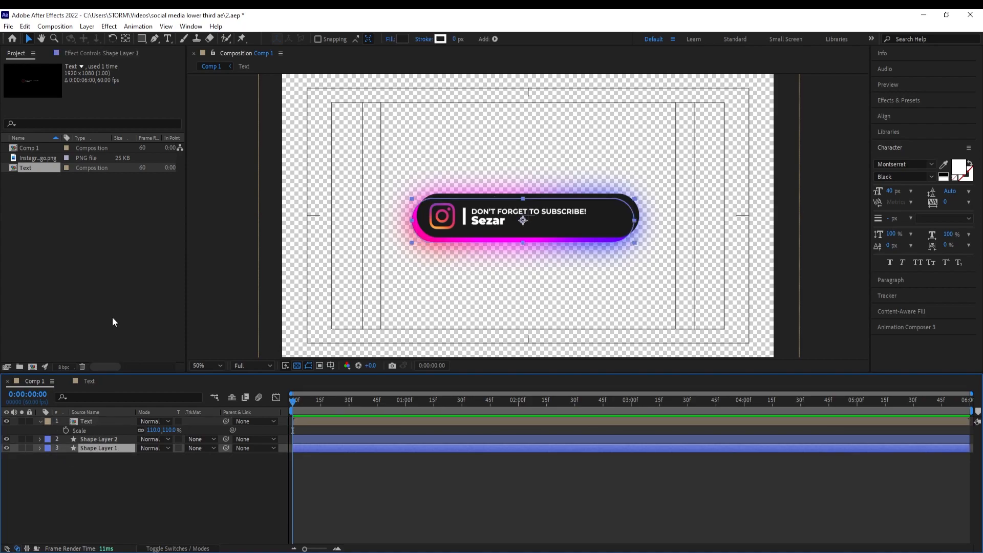
pyautogui.click(97, 53)
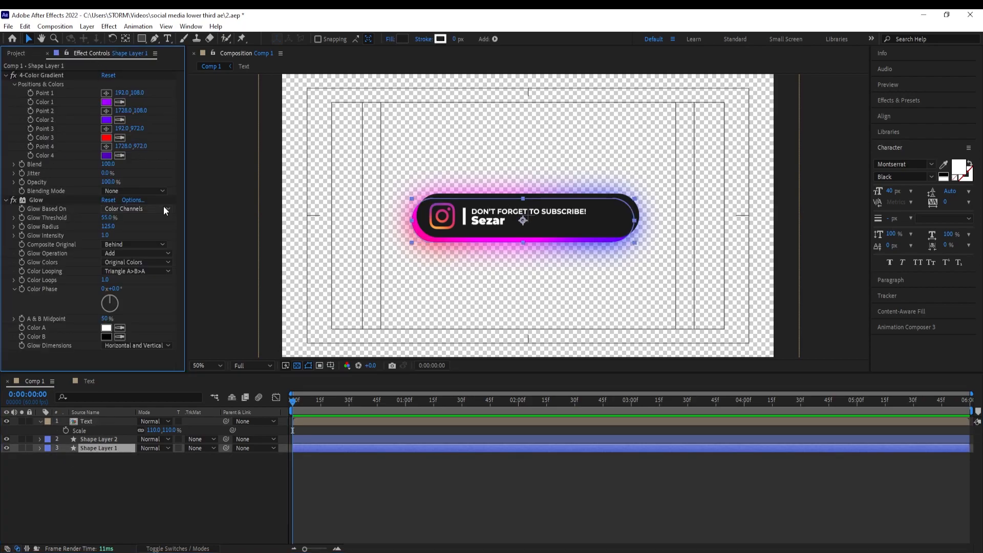
pyautogui.click(31, 95)
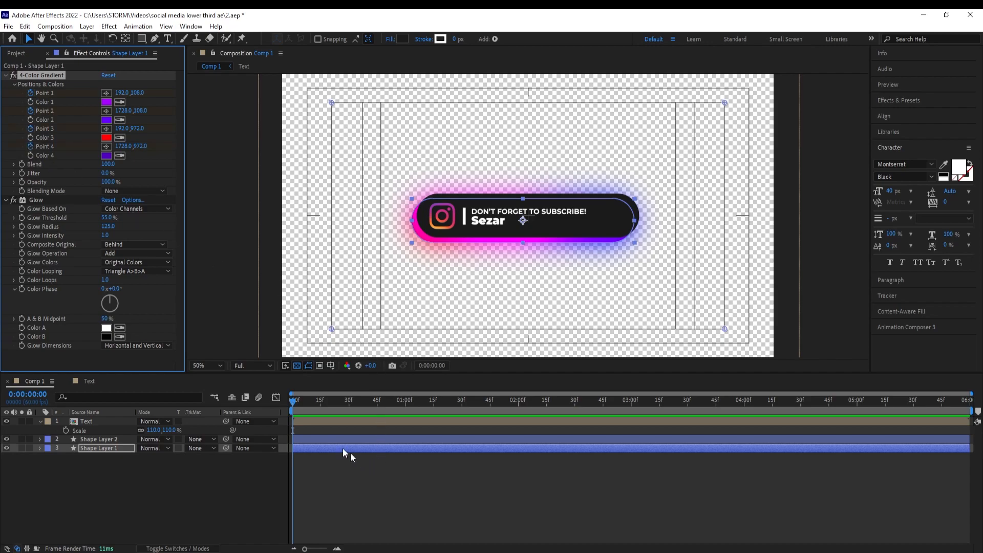
# Step: At the last frame, keyframe the gradient's Point 1 at 1042, 538, Point 2 at 2448, 2938, Point 3 at 992, 922 and Point 4 at 2518, 882
pyautogui.moveTo(293, 405); pyautogui.dragTo(976, 397)
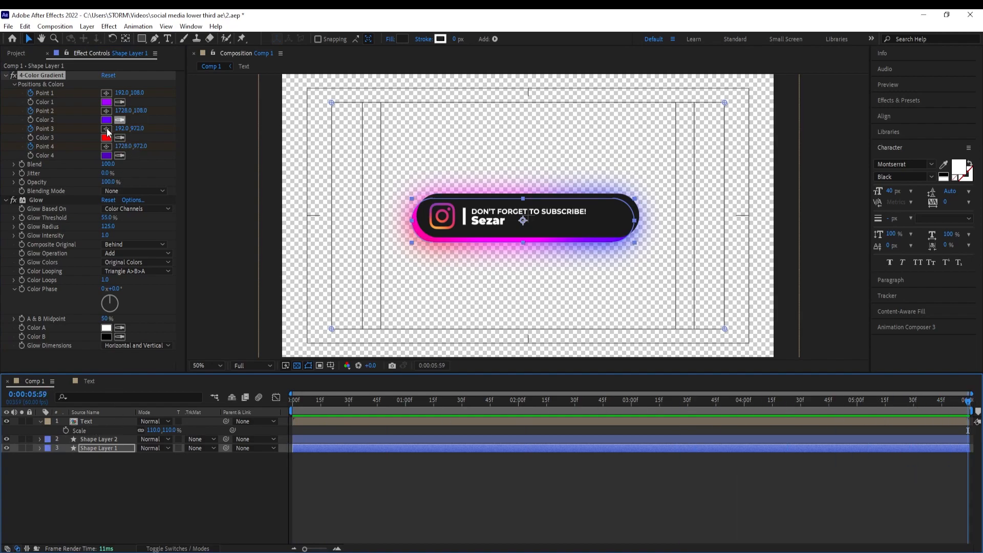
pyautogui.moveTo(121, 97); pyautogui.dragTo(314, 114)
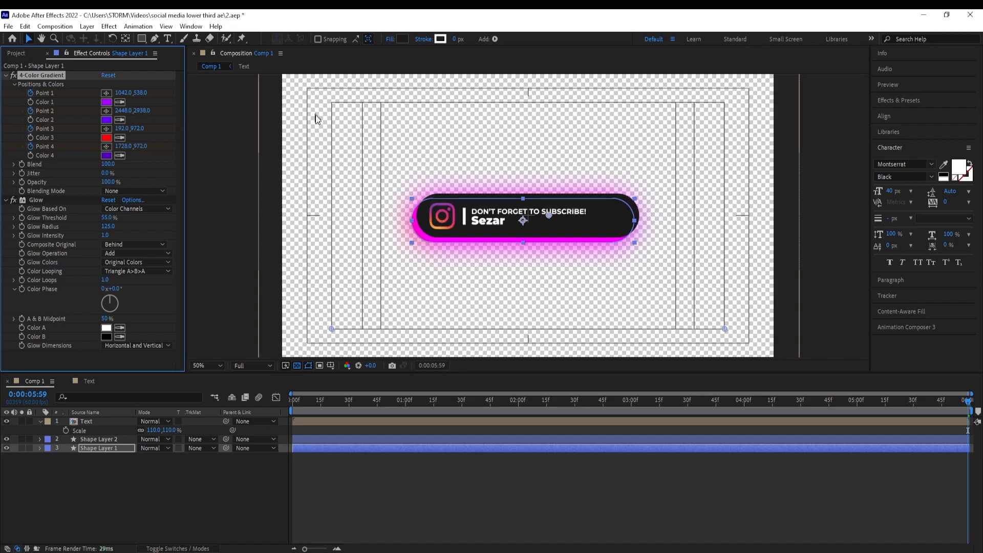
pyautogui.moveTo(117, 129); pyautogui.dragTo(78, 133)
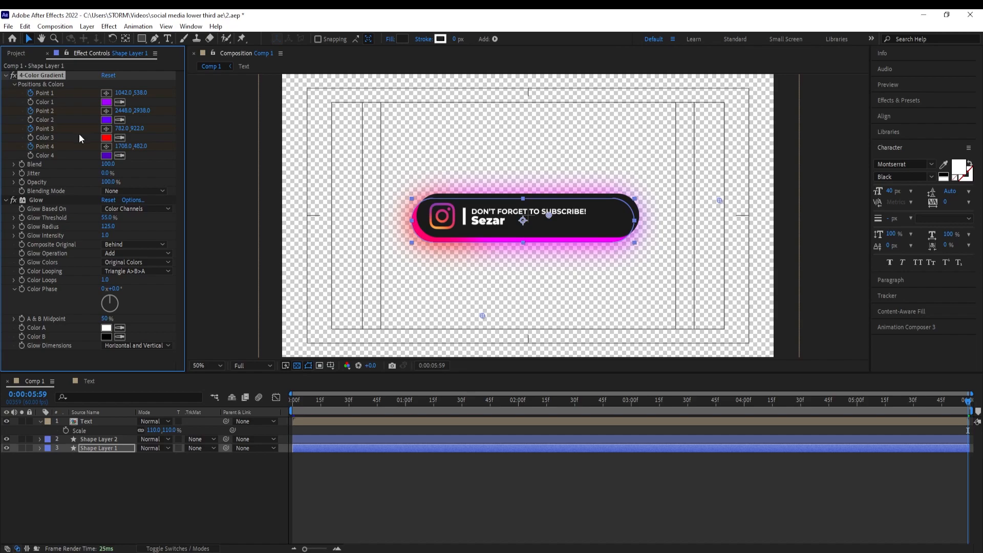
pyautogui.moveTo(122, 147); pyautogui.dragTo(167, 155)
pyautogui.moveTo(142, 146); pyautogui.dragTo(132, 128)
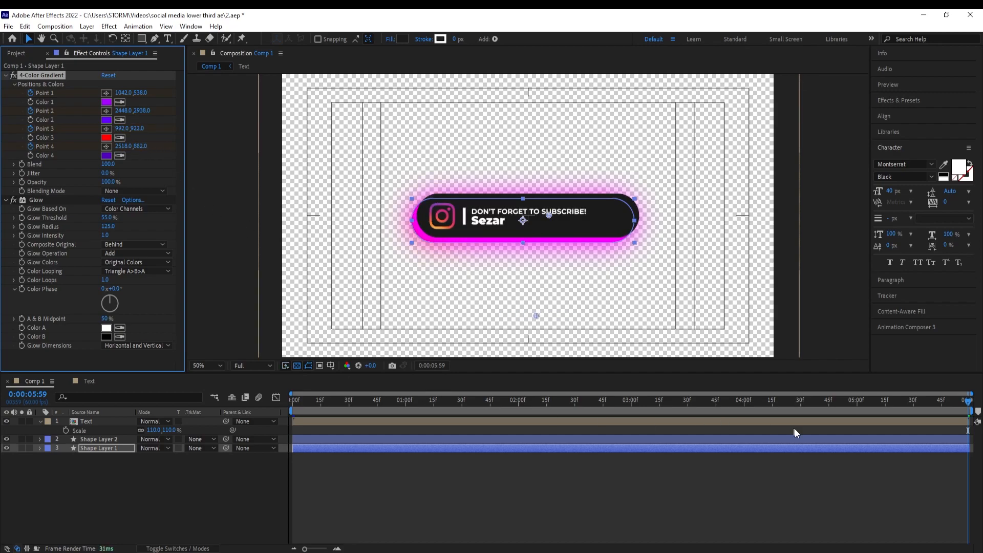
# Step: Preview the gradient point animation from the beginning of Comp 1
pyautogui.moveTo(969, 400); pyautogui.dragTo(3, 380)
pyautogui.press('space')
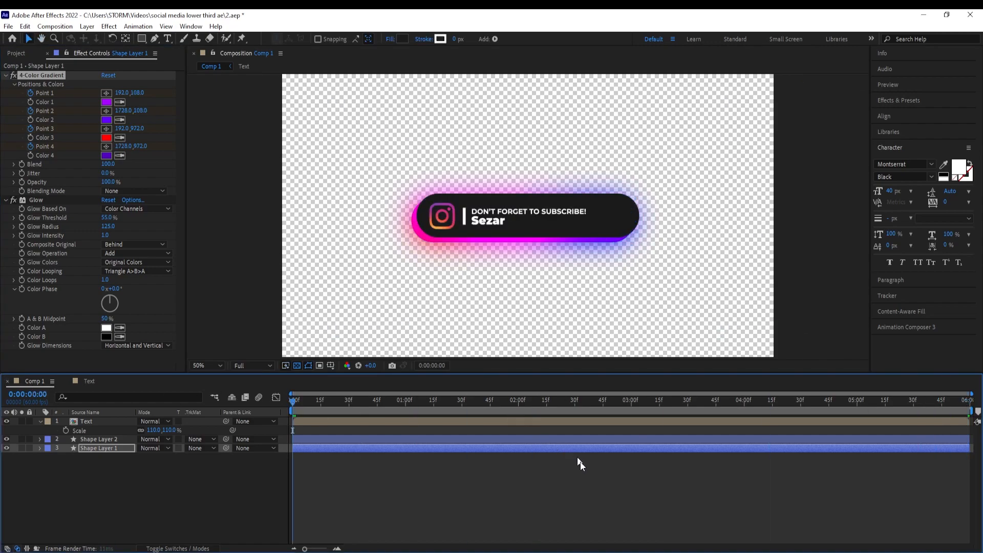